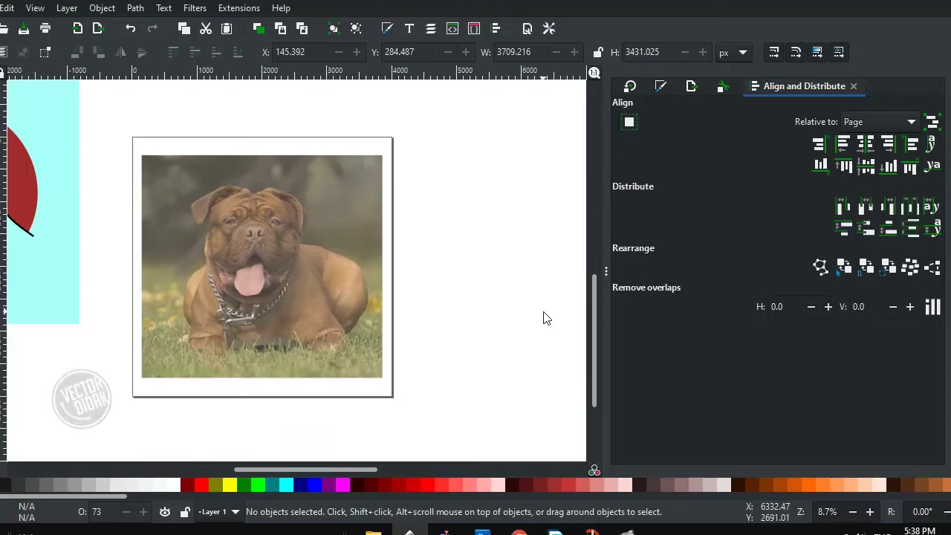
Fit the whole page with the dog photo in view and switch to the Bézier (Pen) tool
{"action": "key", "text": "5"}
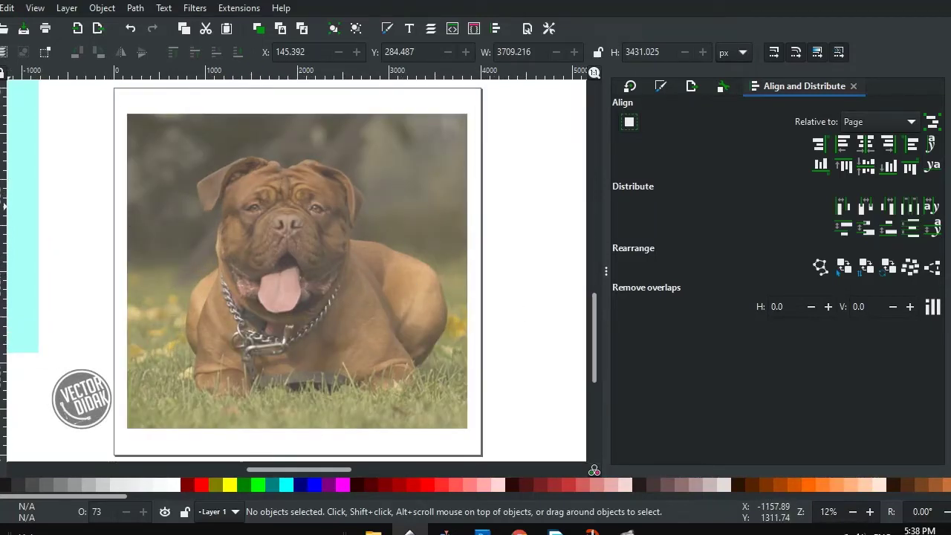
{"action": "key", "text": "b"}
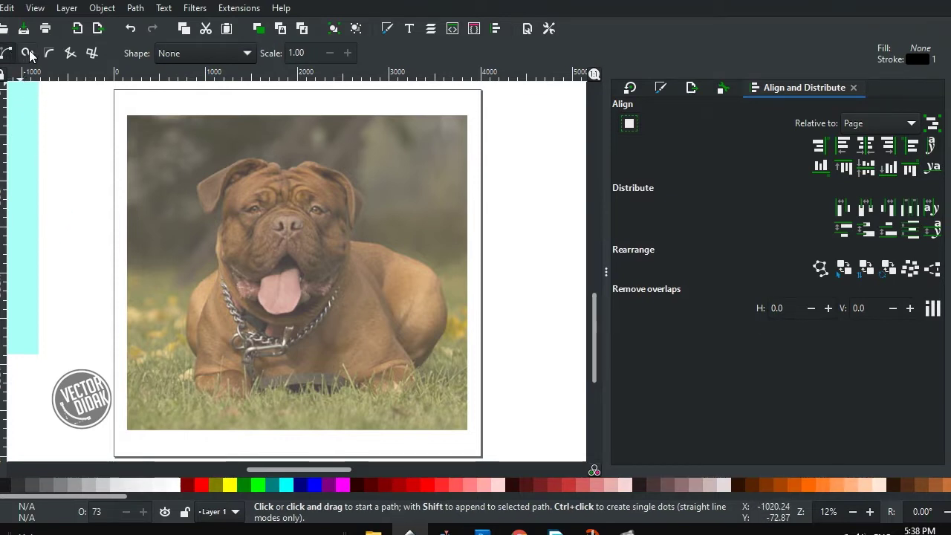
With Shape set to None, trace curves along the dog's face outline, mouth and jowl
{"action": "left_click", "coordinate": [195, 54]}
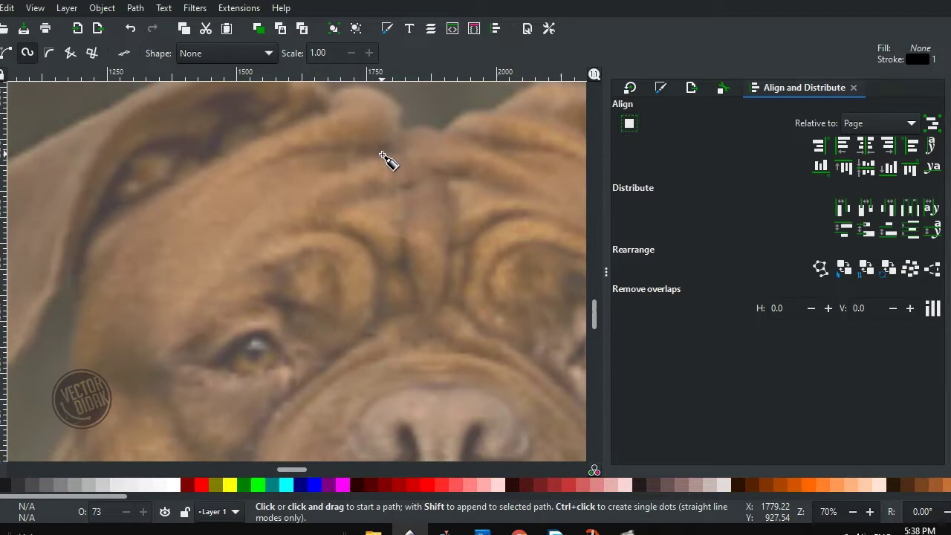
{"action": "left_click", "coordinate": [382, 156]}
{"action": "key", "text": "Return"}
{"action": "scroll", "coordinate": [225, 186], "scroll_direction": "down", "scroll_amount": 2}
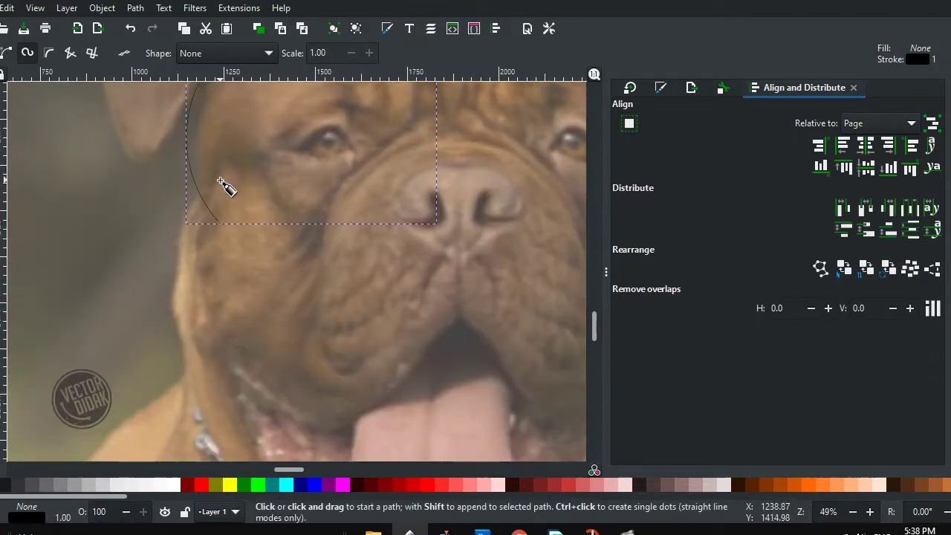
{"action": "left_click", "coordinate": [220, 180]}
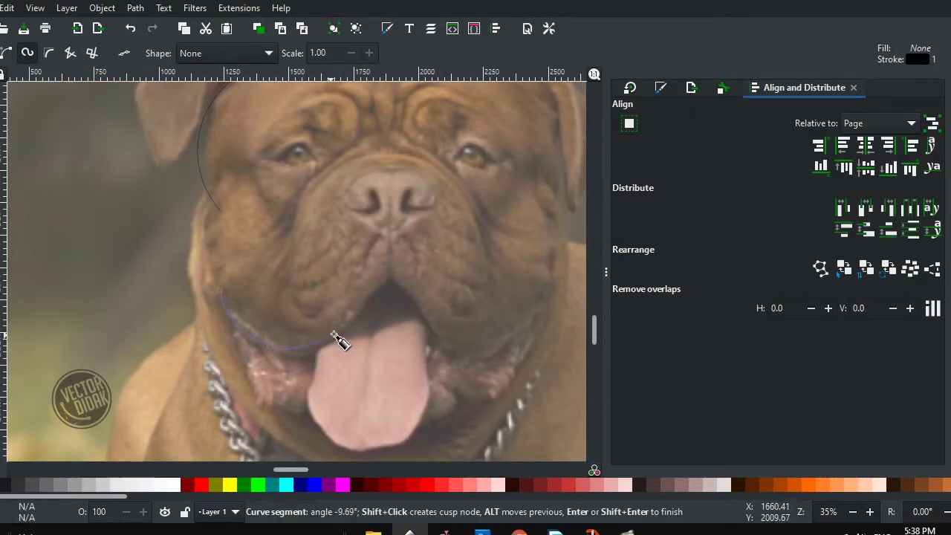
{"action": "key", "text": "Return"}
{"action": "scroll", "coordinate": [225, 178], "scroll_direction": "down", "scroll_amount": 2}
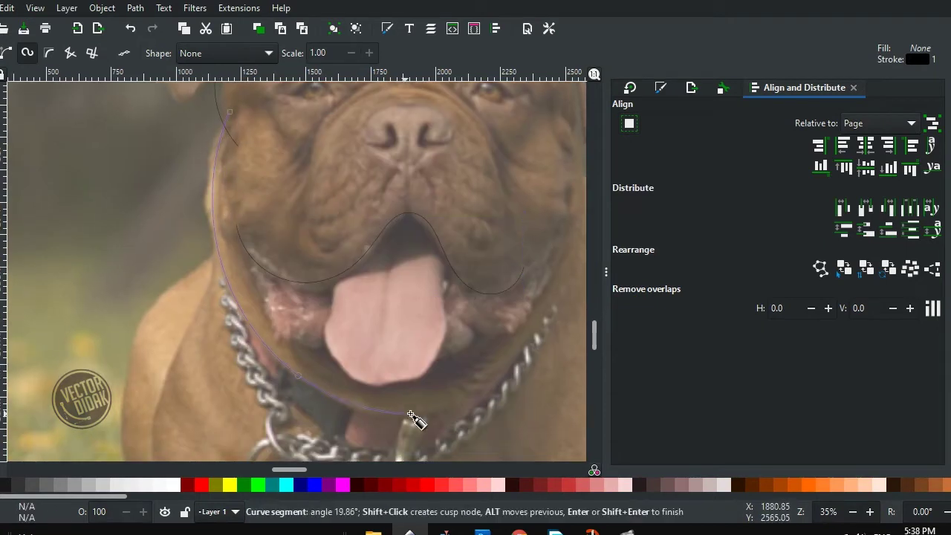
{"action": "key", "text": "Return"}
{"action": "scroll", "coordinate": [349, 357], "scroll_direction": "up", "scroll_amount": 1}
Trace the tongue outline and a centre line down the tongue, then begin the right mouth curve
{"action": "left_click", "coordinate": [294, 260]}
{"action": "left_click", "coordinate": [265, 393]}
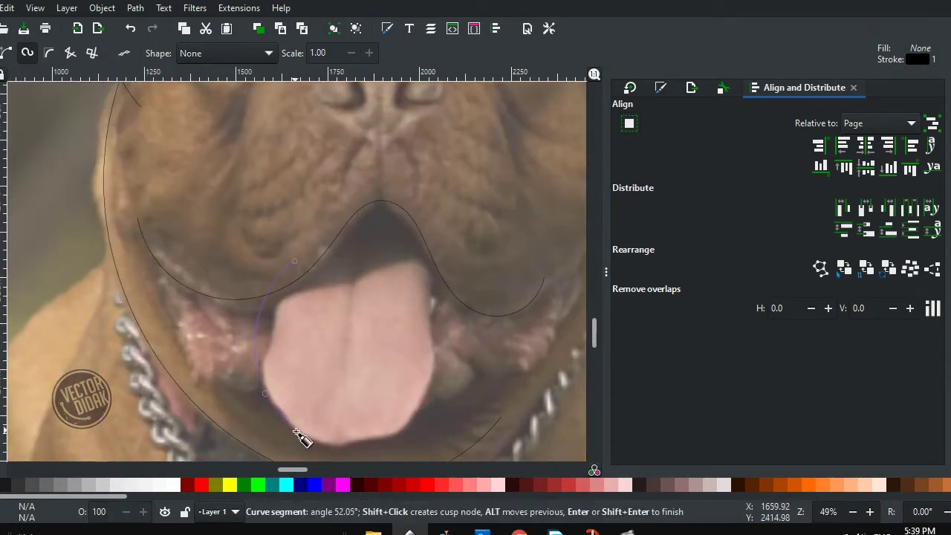
{"action": "double_click", "coordinate": [451, 240]}
{"action": "left_click", "coordinate": [346, 357]}
{"action": "left_click", "coordinate": [381, 197]}
{"action": "key", "text": "Return"}
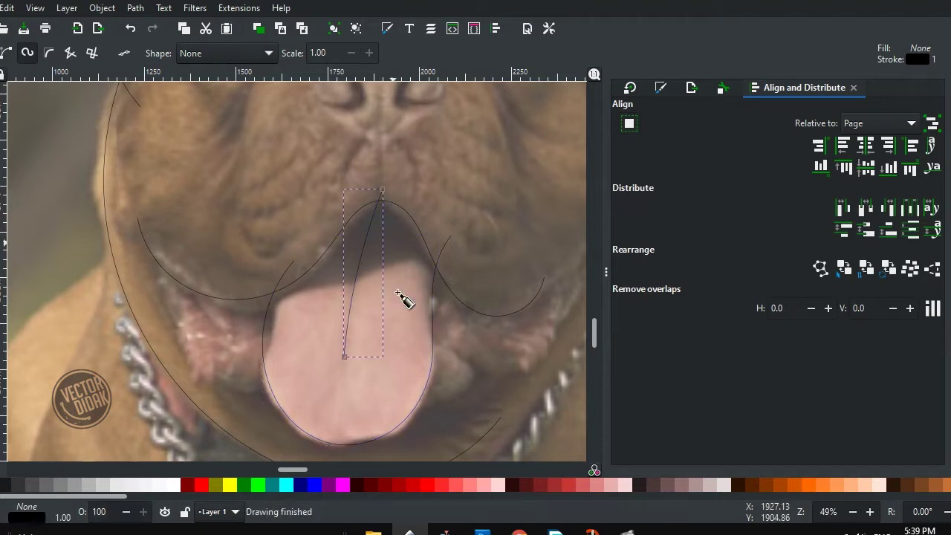
{"action": "scroll", "coordinate": [403, 297], "scroll_direction": "down", "scroll_amount": 2}
{"action": "left_click", "coordinate": [161, 188]}
Extend the curve to the right jowl and trace both muzzle sides plus the arc over the muzzle
{"action": "scroll", "coordinate": [277, 315], "scroll_direction": "down", "scroll_amount": 2}
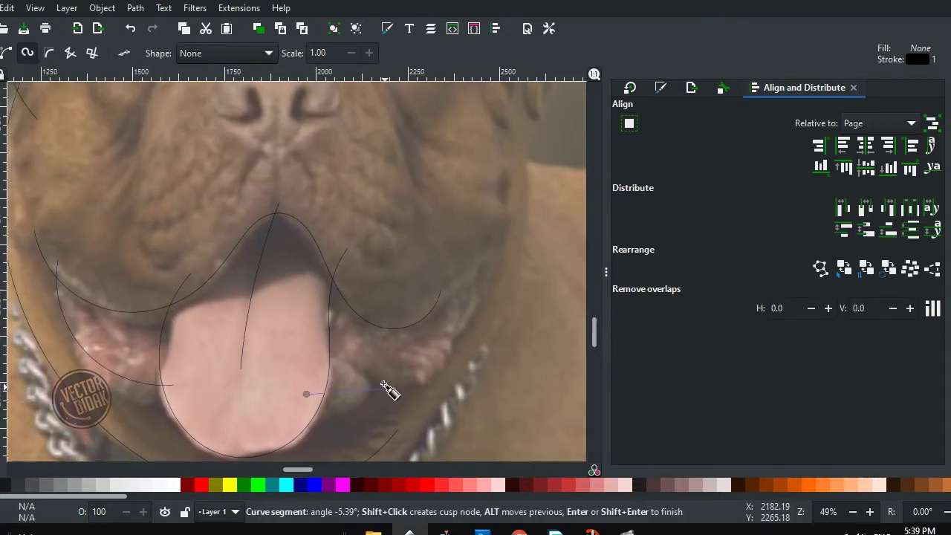
{"action": "left_click", "coordinate": [438, 293]}
{"action": "scroll", "coordinate": [255, 374], "scroll_direction": "up", "scroll_amount": 2}
{"action": "left_click", "coordinate": [201, 309]}
{"action": "left_click", "coordinate": [274, 216]}
{"action": "scroll", "coordinate": [334, 208], "scroll_direction": "up", "scroll_amount": 2}
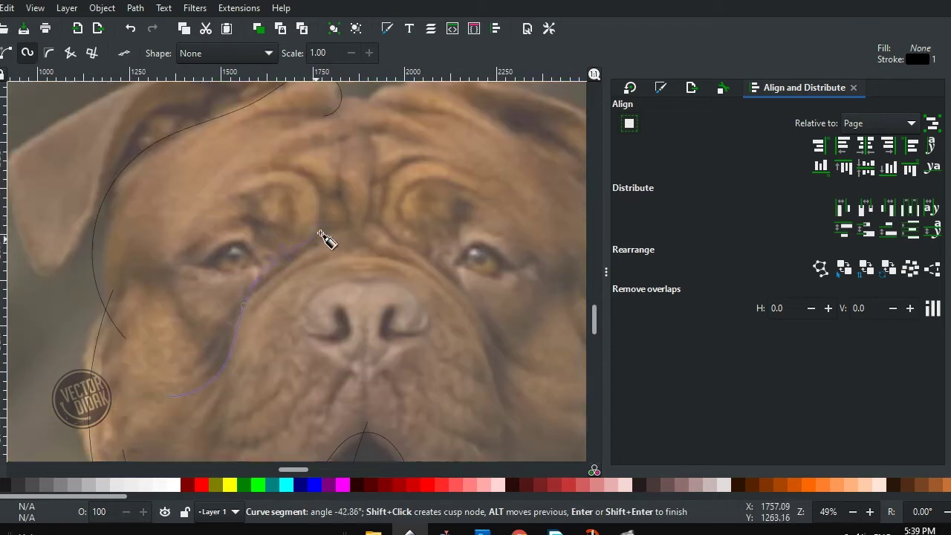
{"action": "double_click", "coordinate": [247, 176]}
{"action": "scroll", "coordinate": [240, 206], "scroll_direction": "down", "scroll_amount": 2}
{"action": "left_click", "coordinate": [311, 149]}
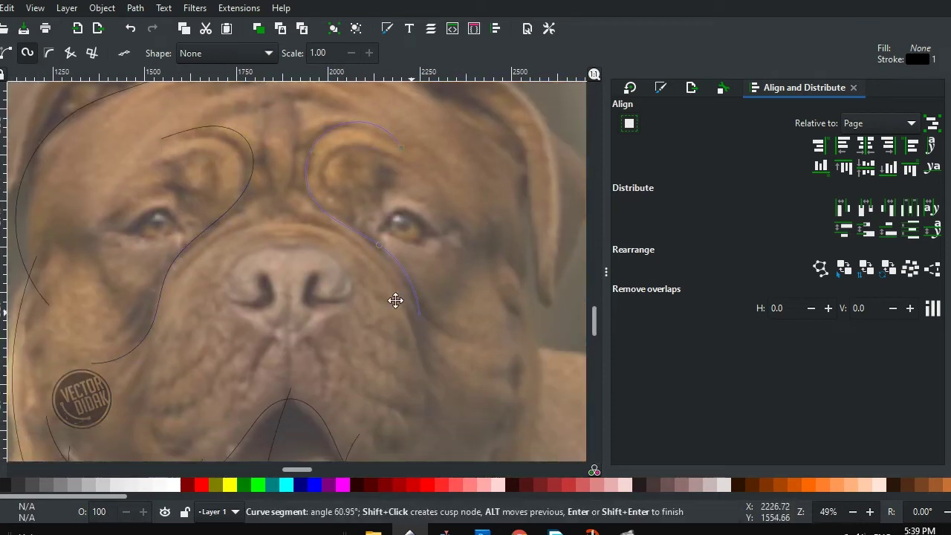
{"action": "double_click", "coordinate": [465, 348]}
{"action": "scroll", "coordinate": [446, 335], "scroll_direction": "down", "scroll_amount": 2}
{"action": "scroll", "coordinate": [306, 291], "scroll_direction": "up", "scroll_amount": 2}
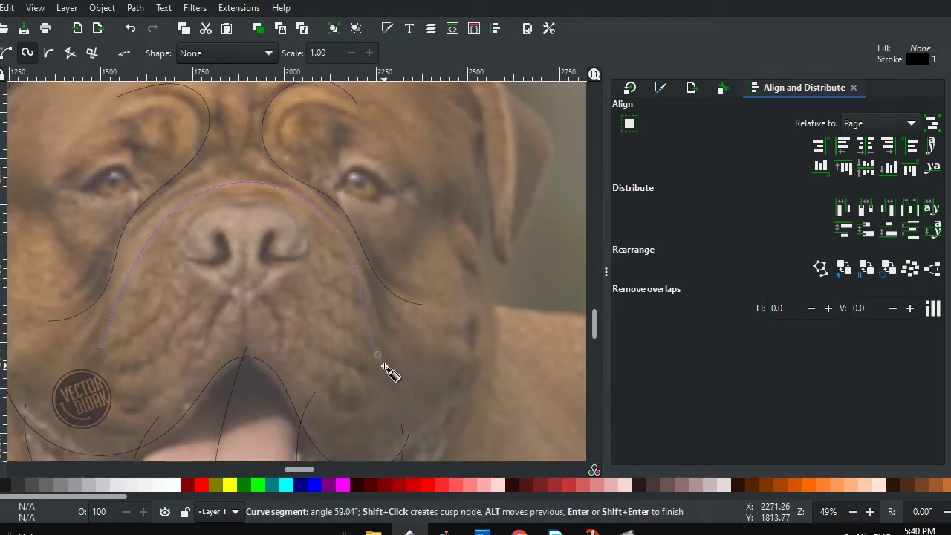
{"action": "double_click", "coordinate": [384, 369]}
Trace the nose and nostril outline, including the U-shaped curve under the nose
{"action": "scroll", "coordinate": [372, 341], "scroll_direction": "left", "scroll_amount": 3}
{"action": "scroll", "coordinate": [359, 312], "scroll_direction": "down", "scroll_amount": 1}
{"action": "double_click", "coordinate": [493, 379]}
{"action": "scroll", "coordinate": [349, 293], "scroll_direction": "up", "scroll_amount": 2}
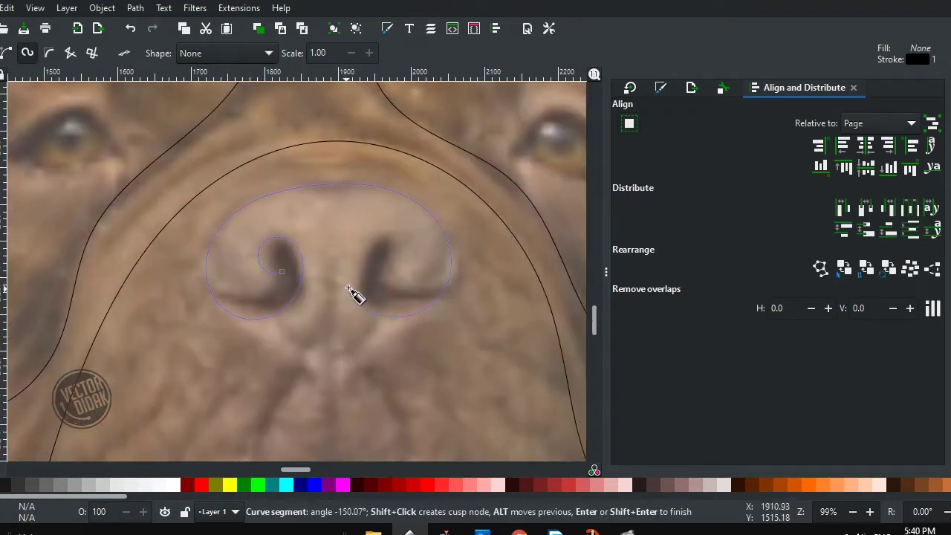
{"action": "double_click", "coordinate": [380, 280]}
{"action": "left_click", "coordinate": [260, 309]}
{"action": "scroll", "coordinate": [309, 370], "scroll_direction": "down", "scroll_amount": 3}
{"action": "double_click", "coordinate": [376, 232]}
{"action": "scroll", "coordinate": [340, 250], "scroll_direction": "up", "scroll_amount": 1}
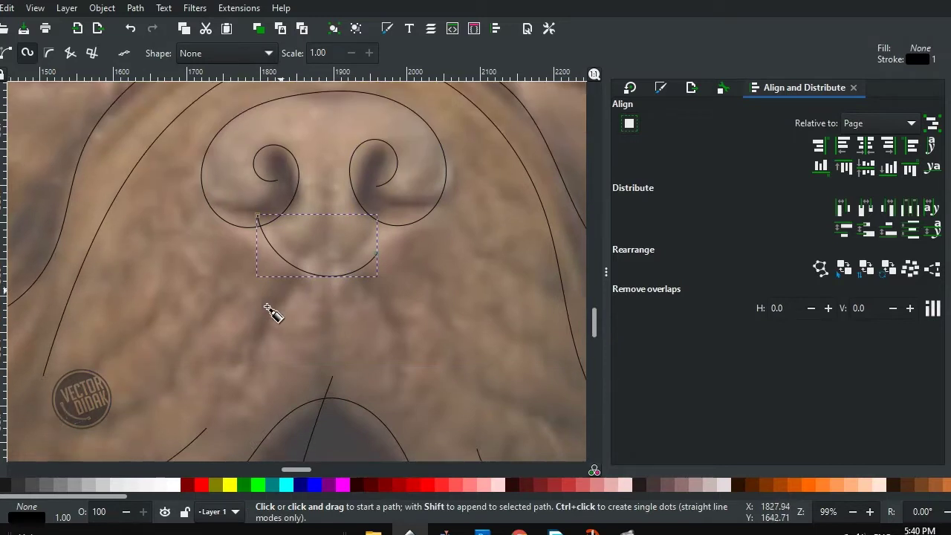
{"action": "double_click", "coordinate": [413, 360]}
{"action": "scroll", "coordinate": [346, 382], "scroll_direction": "down", "scroll_amount": 2}
{"action": "scroll", "coordinate": [342, 312], "scroll_direction": "down", "scroll_amount": 3}
Draw the muzzle crease, the wrinkle between the eyes, the brow curve and the eye outline
{"action": "left_click", "coordinate": [394, 286]}
{"action": "double_click", "coordinate": [414, 329]}
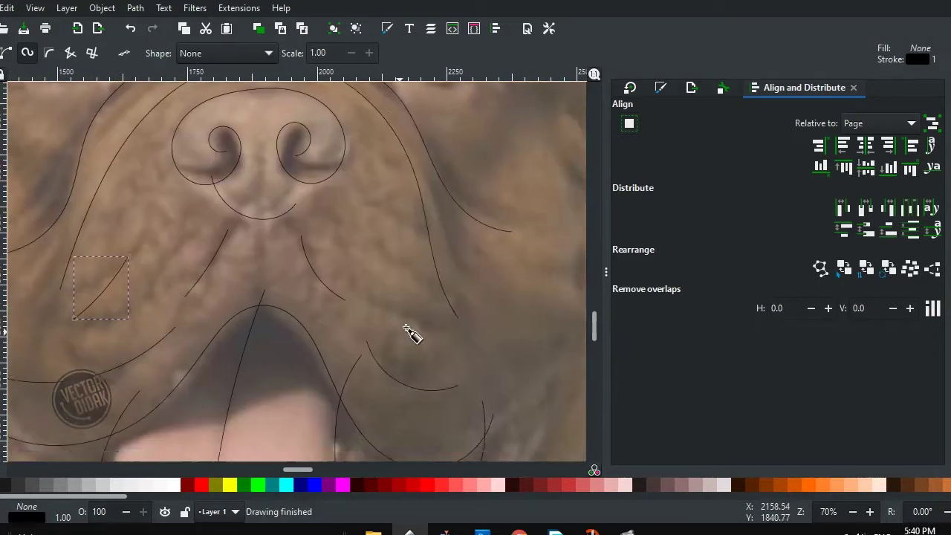
{"action": "scroll", "coordinate": [312, 264], "scroll_direction": "down", "scroll_amount": 1}
{"action": "scroll", "coordinate": [312, 264], "scroll_direction": "up", "scroll_amount": 2}
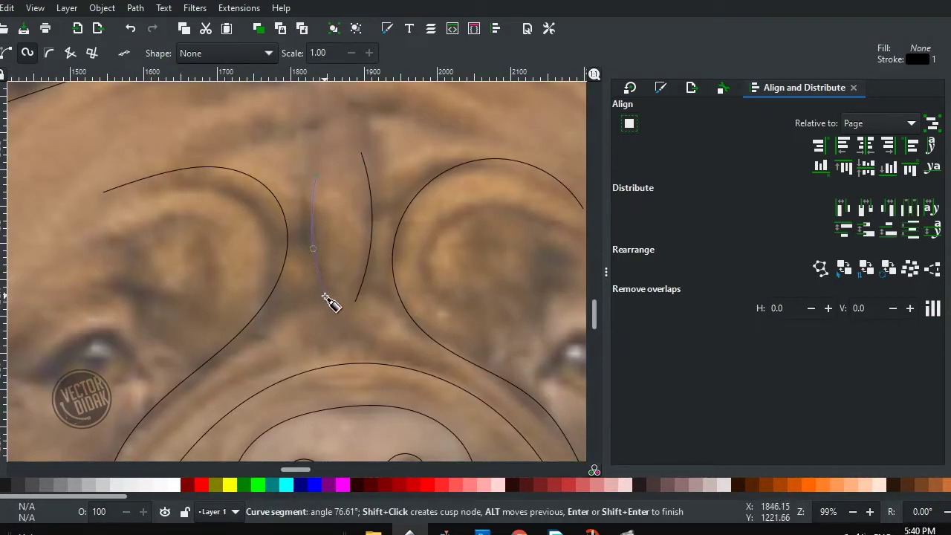
{"action": "double_click", "coordinate": [327, 299]}
{"action": "scroll", "coordinate": [342, 275], "scroll_direction": "down", "scroll_amount": 3}
{"action": "scroll", "coordinate": [349, 260], "scroll_direction": "left", "scroll_amount": 5}
{"action": "scroll", "coordinate": [334, 225], "scroll_direction": "down", "scroll_amount": 1}
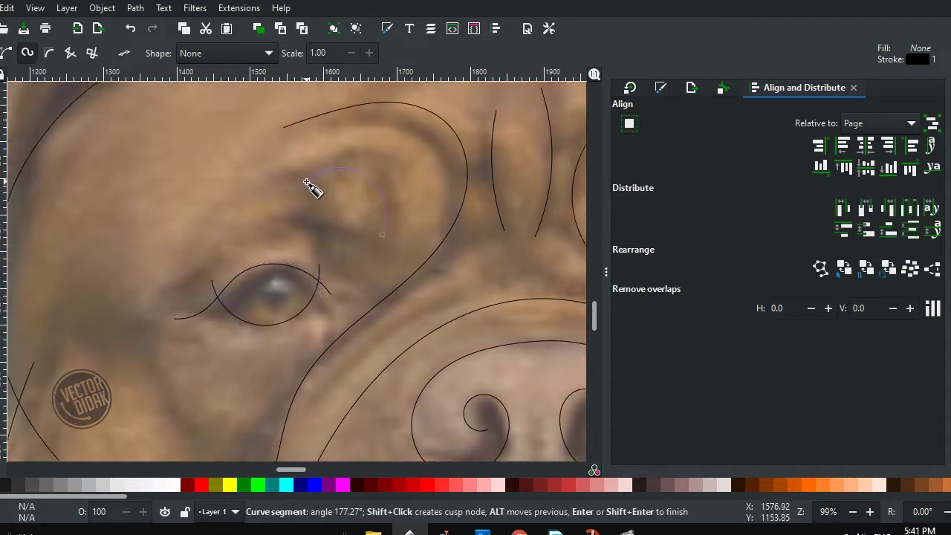
{"action": "key", "text": "Return"}
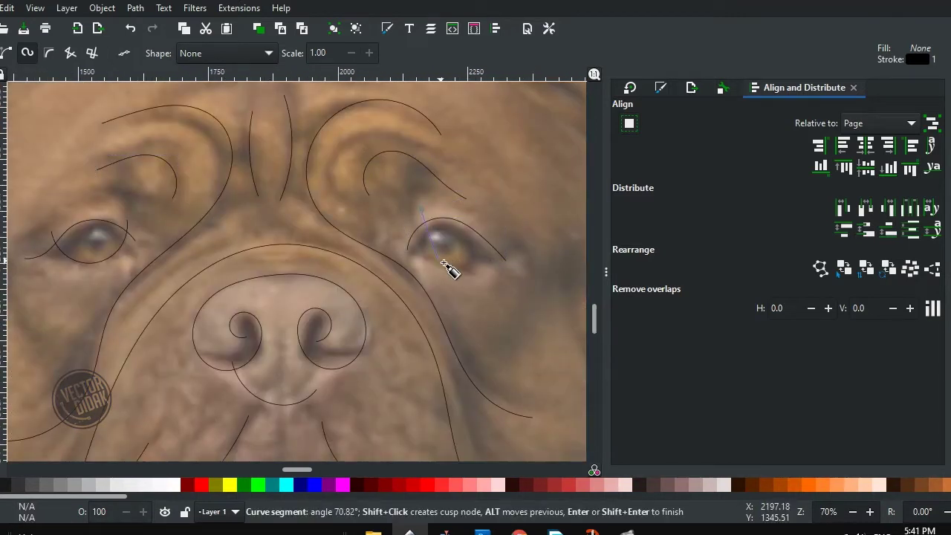
{"action": "key", "text": "Return"}
Trace the outline of the dog's left ear
{"action": "scroll", "coordinate": [340, 254], "scroll_direction": "down", "scroll_amount": 2}
{"action": "scroll", "coordinate": [333, 206], "scroll_direction": "up", "scroll_amount": 1}
{"action": "scroll", "coordinate": [334, 185], "scroll_direction": "up", "scroll_amount": 3}
{"action": "left_click", "coordinate": [414, 148]}
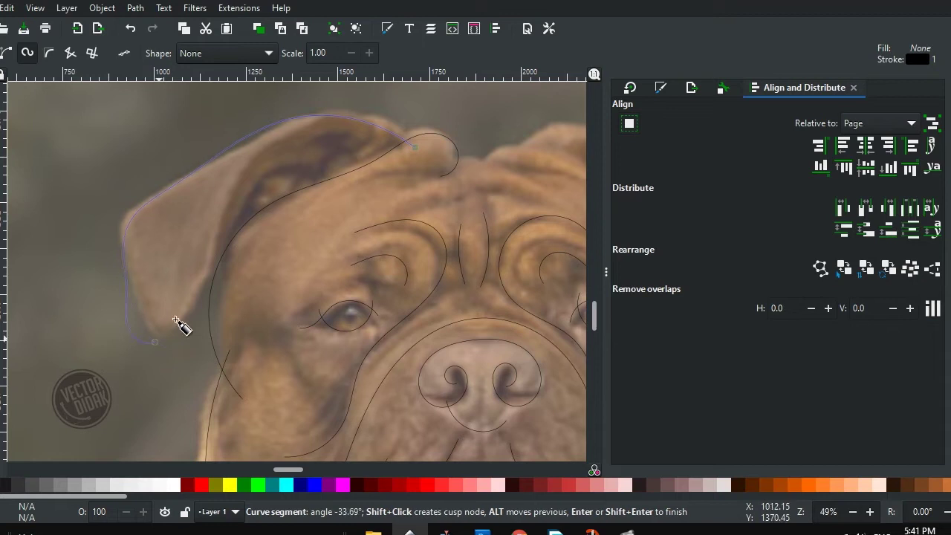
{"action": "scroll", "coordinate": [334, 171], "scroll_direction": "down", "scroll_amount": 1}
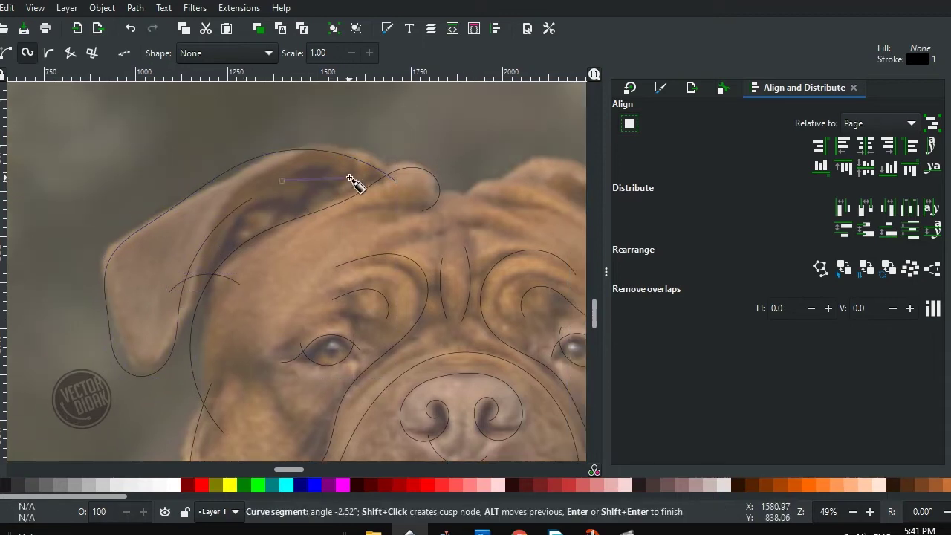
{"action": "scroll", "coordinate": [293, 174], "scroll_direction": "down", "scroll_amount": 1}
{"action": "scroll", "coordinate": [275, 208], "scroll_direction": "down", "scroll_amount": 1}
{"action": "scroll", "coordinate": [116, 173], "scroll_direction": "down", "scroll_amount": 1}
Lock the dog photo so it can't be selected
{"action": "key", "text": "s"}
{"action": "right_click", "coordinate": [115, 173]}
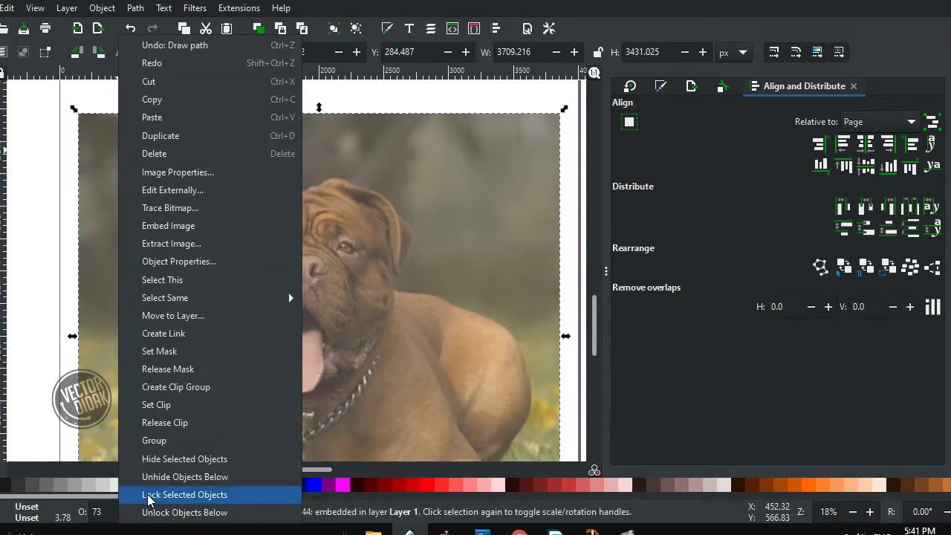
{"action": "left_click", "coordinate": [152, 493]}
{"action": "scroll", "coordinate": [221, 238], "scroll_direction": "up", "scroll_amount": 5}
{"action": "scroll", "coordinate": [221, 238], "scroll_direction": "down", "scroll_amount": 3}
Select four traced paths and slide them horizontally to the right
{"action": "mouse_move", "coordinate": [71, 150]}
{"action": "left_mouse_down"}
{"action": "mouse_move", "coordinate": [352, 330]}
{"action": "mouse_move", "coordinate": [338, 316]}
{"action": "left_mouse_up"}
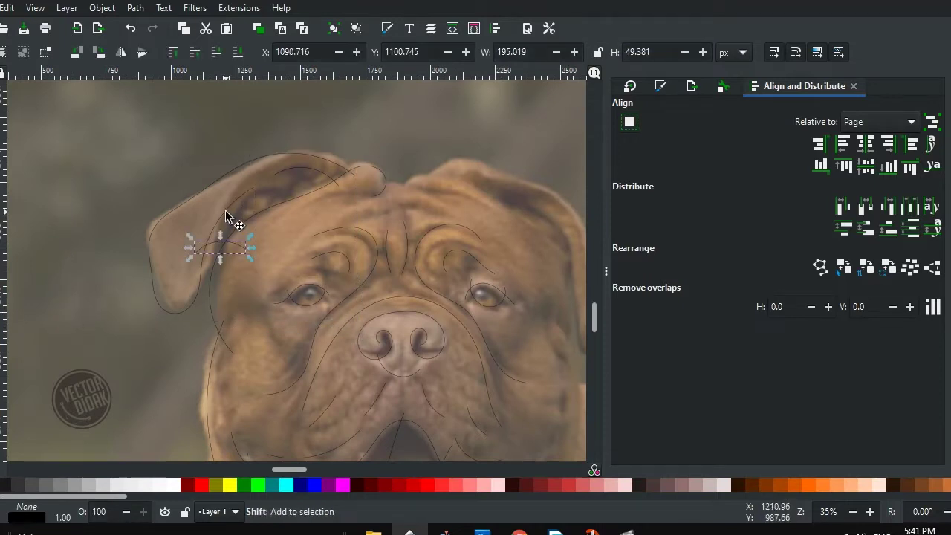
{"action": "left_click_drag", "start_coordinate": [260, 212], "coordinate": [524, 207]}
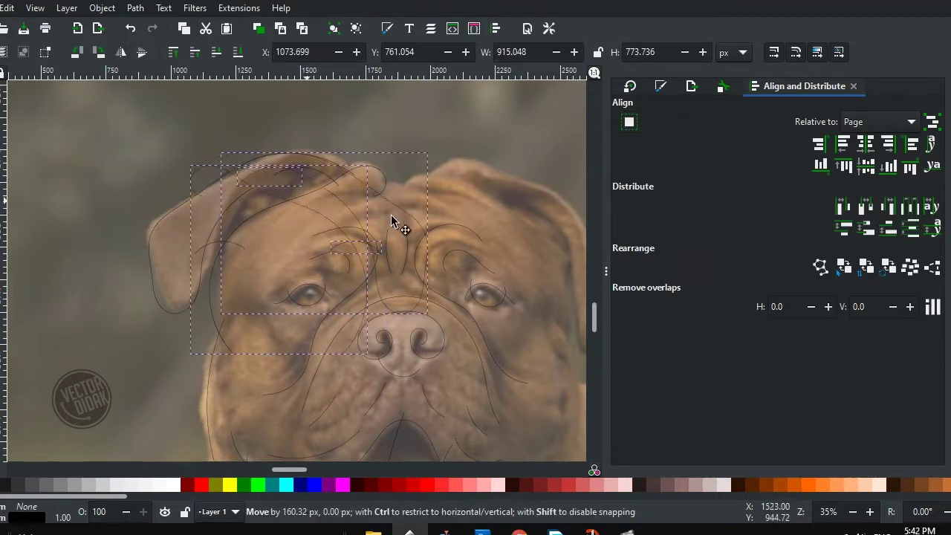
{"action": "scroll", "coordinate": [446, 235], "scroll_direction": "up", "scroll_amount": 1}
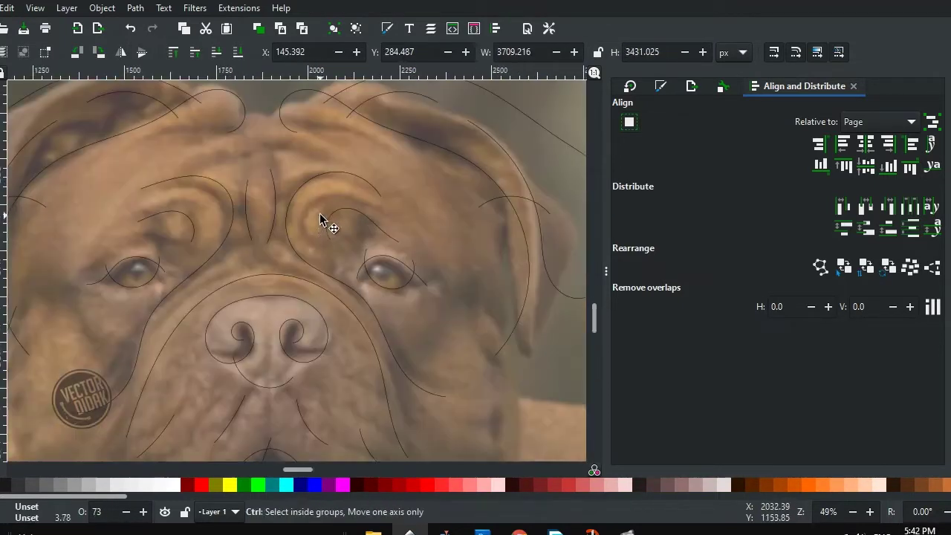
{"action": "scroll", "coordinate": [319, 213], "scroll_direction": "up", "scroll_amount": 2}
Start a new curve with the Bézier tool over the dog's right side
{"action": "left_click", "coordinate": [108, 172]}
{"action": "key", "text": "b"}
{"action": "left_click", "coordinate": [229, 176]}
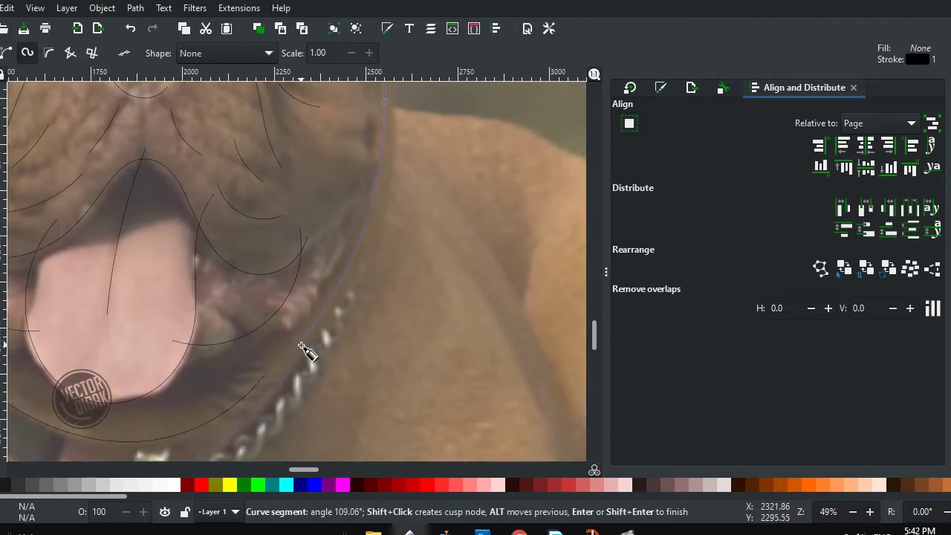
Finish the last curve and give all 37 traced paths a 30 px stroke width
{"action": "double_click", "coordinate": [301, 343]}
{"action": "scroll", "coordinate": [342, 267], "scroll_direction": "down", "scroll_amount": 2}
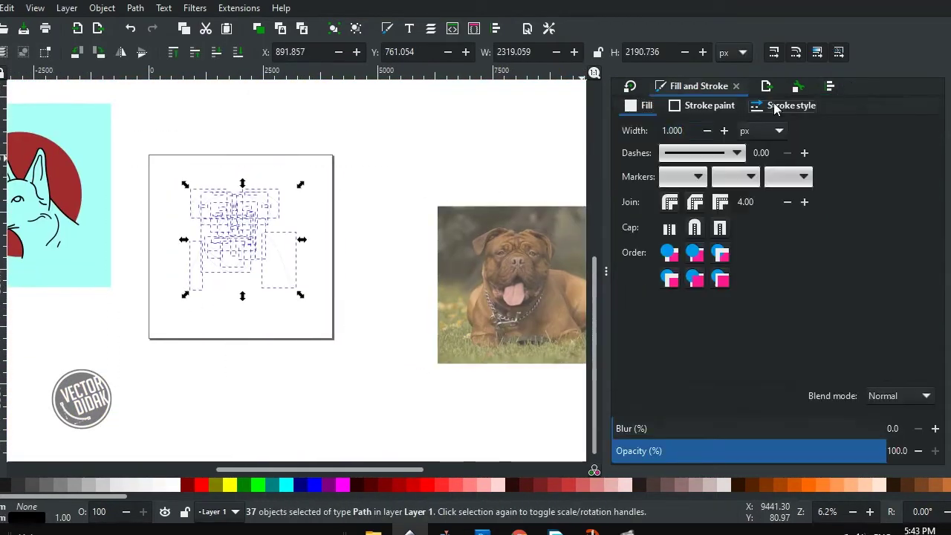
{"action": "type", "text": "0"}
{"action": "key", "text": "Return"}
{"action": "scroll", "coordinate": [403, 253], "scroll_direction": "up", "scroll_amount": 2, "text": "ctrl"}
Deselect everything to review the thick 30 px line art
{"action": "left_click", "coordinate": [404, 264]}
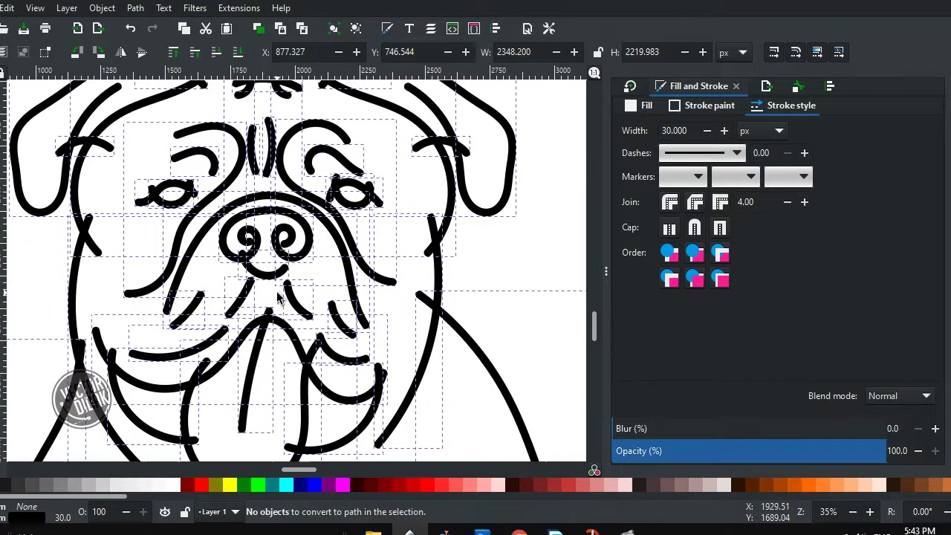
{"action": "left_click", "coordinate": [162, 311]}
{"action": "scroll", "coordinate": [162, 310], "scroll_direction": "down", "scroll_amount": 8, "text": "ctrl"}
{"action": "scroll", "coordinate": [223, 327], "scroll_direction": "up", "scroll_amount": 4, "text": "ctrl"}
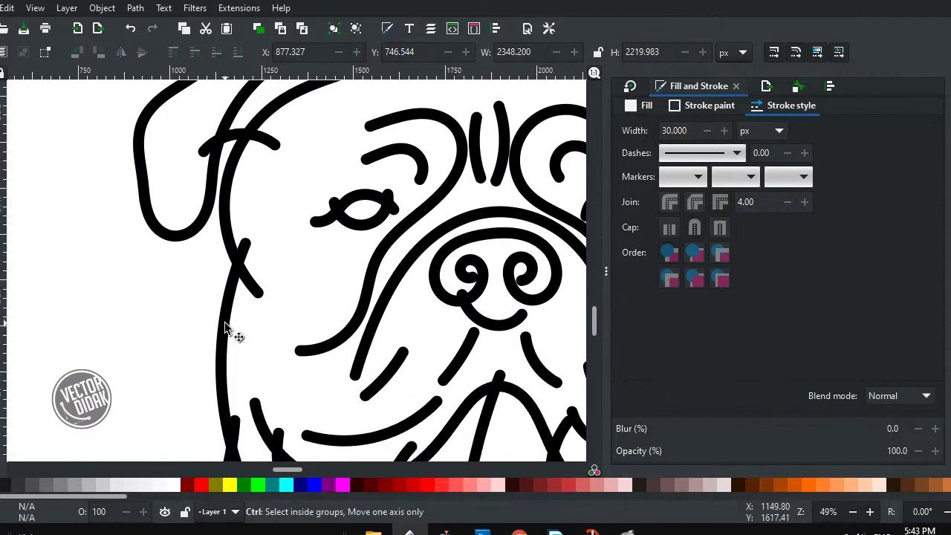
{"action": "scroll", "coordinate": [333, 186], "scroll_direction": "up", "scroll_amount": 2, "text": "ctrl"}
Delete the two extra tail nodes of the horizontal stroke and nudge its new end up-left
{"action": "scroll", "coordinate": [384, 223], "scroll_direction": "up", "scroll_amount": 2, "text": "ctrl"}
{"action": "double_click", "coordinate": [409, 200]}
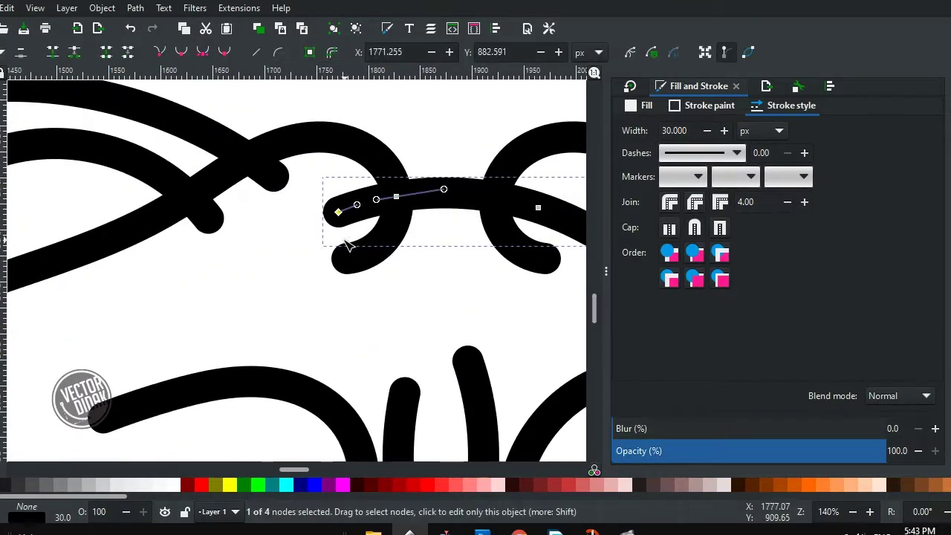
{"action": "scroll", "coordinate": [357, 257], "scroll_direction": "right", "scroll_amount": 3}
{"action": "left_click", "coordinate": [422, 201]}
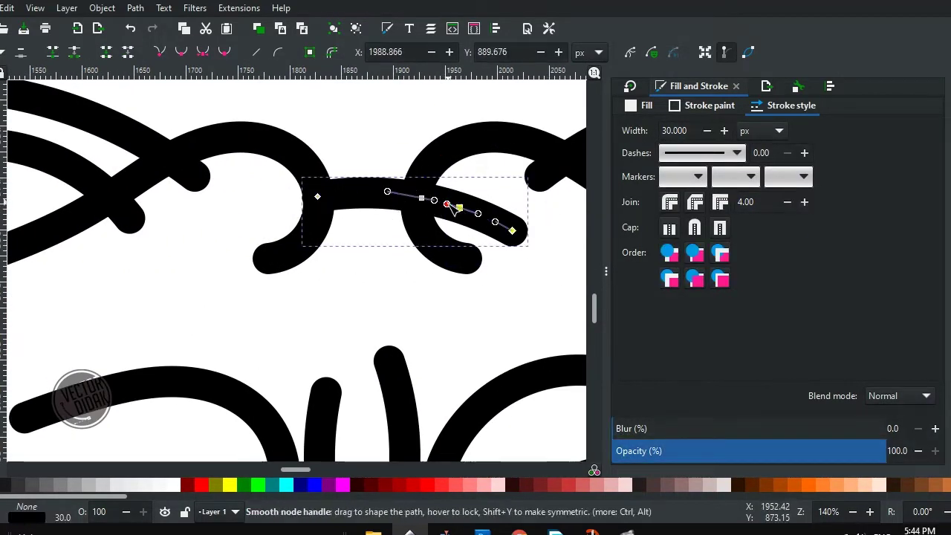
{"action": "key", "text": "Delete"}
{"action": "left_click_drag", "start_coordinate": [426, 200], "coordinate": [419, 198]}
{"action": "scroll", "coordinate": [353, 186], "scroll_direction": "down", "scroll_amount": 1}
Reshape the curved strokes, pulling the long curve's end node downward
{"action": "left_click_drag", "start_coordinate": [345, 223], "coordinate": [366, 188]}
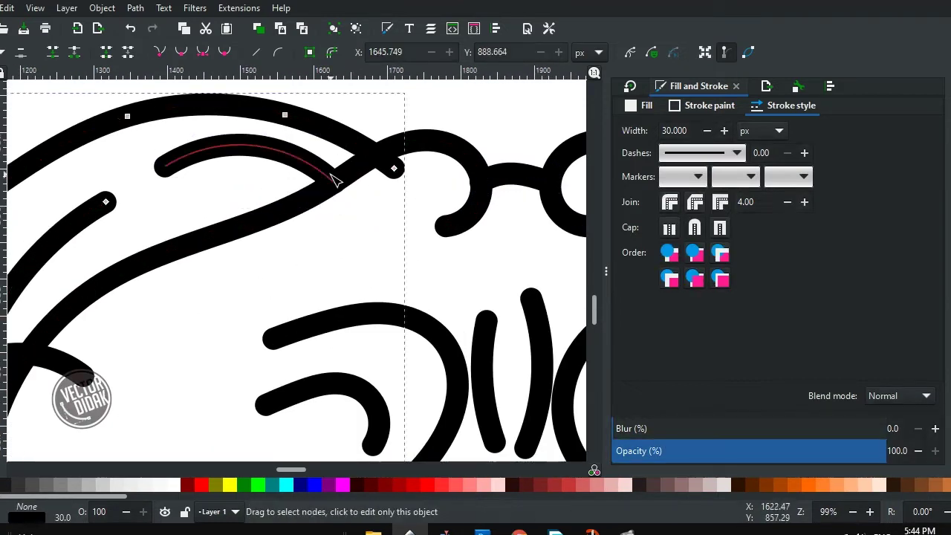
{"action": "left_click", "coordinate": [336, 180]}
{"action": "scroll", "coordinate": [336, 180], "scroll_direction": "up", "scroll_amount": 1}
{"action": "scroll", "coordinate": [446, 154], "scroll_direction": "down", "scroll_amount": 2}
{"action": "left_click", "coordinate": [262, 181]}
{"action": "scroll", "coordinate": [261, 180], "scroll_direction": "up", "scroll_amount": 1}
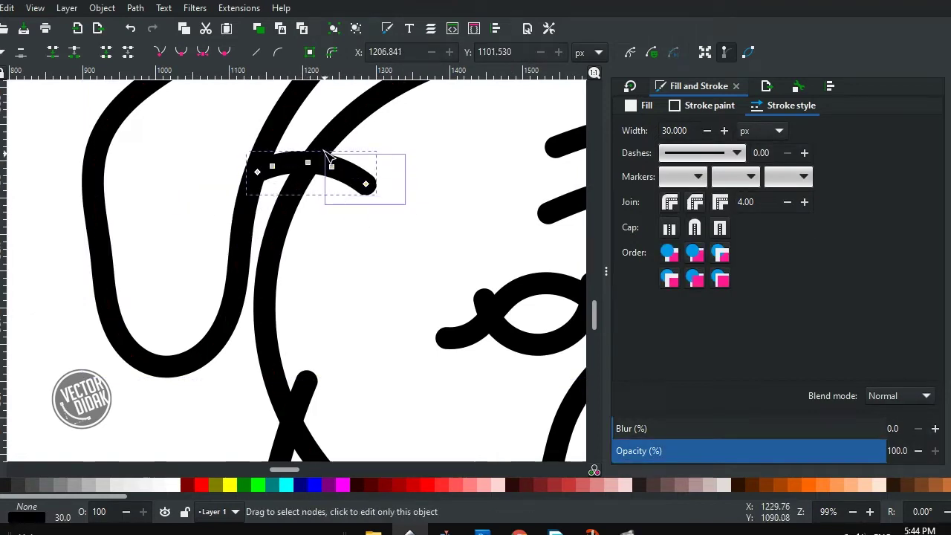
{"action": "scroll", "coordinate": [327, 156], "scroll_direction": "down", "scroll_amount": 2}
{"action": "left_click", "coordinate": [280, 200]}
{"action": "scroll", "coordinate": [281, 201], "scroll_direction": "up", "scroll_amount": 2}
{"action": "left_click_drag", "start_coordinate": [275, 206], "coordinate": [272, 212]}
{"action": "scroll", "coordinate": [265, 258], "scroll_direction": "down", "scroll_amount": 1}
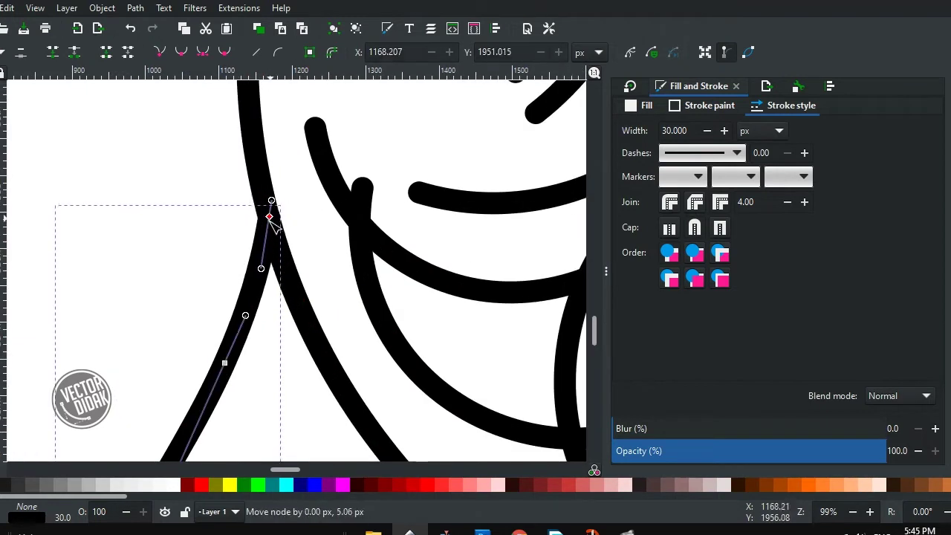
Work through the arc, hook and diagonal strokes, adjusting the end node where strokes meet
{"action": "scroll", "coordinate": [257, 186], "scroll_direction": "down", "scroll_amount": 1}
{"action": "left_click", "coordinate": [304, 269]}
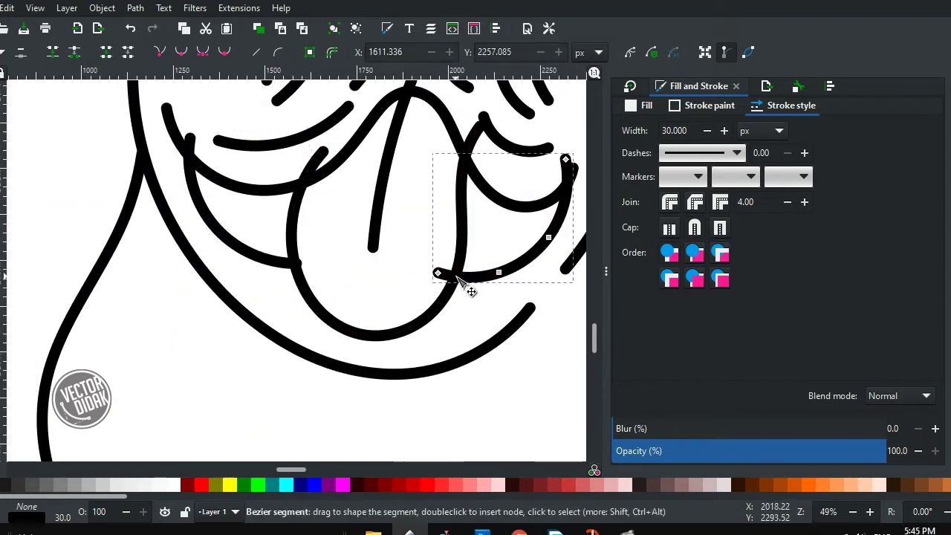
{"action": "scroll", "coordinate": [459, 276], "scroll_direction": "up", "scroll_amount": 2}
{"action": "left_click", "coordinate": [232, 417]}
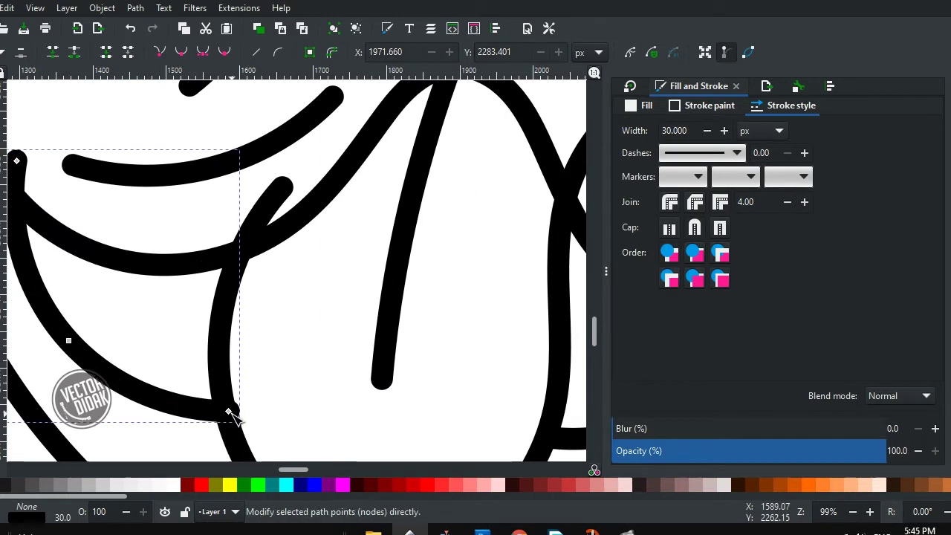
{"action": "scroll", "coordinate": [228, 417], "scroll_direction": "up", "scroll_amount": 2}
{"action": "left_click", "coordinate": [245, 305]}
{"action": "scroll", "coordinate": [405, 195], "scroll_direction": "up", "scroll_amount": 2}
{"action": "left_click", "coordinate": [430, 155]}
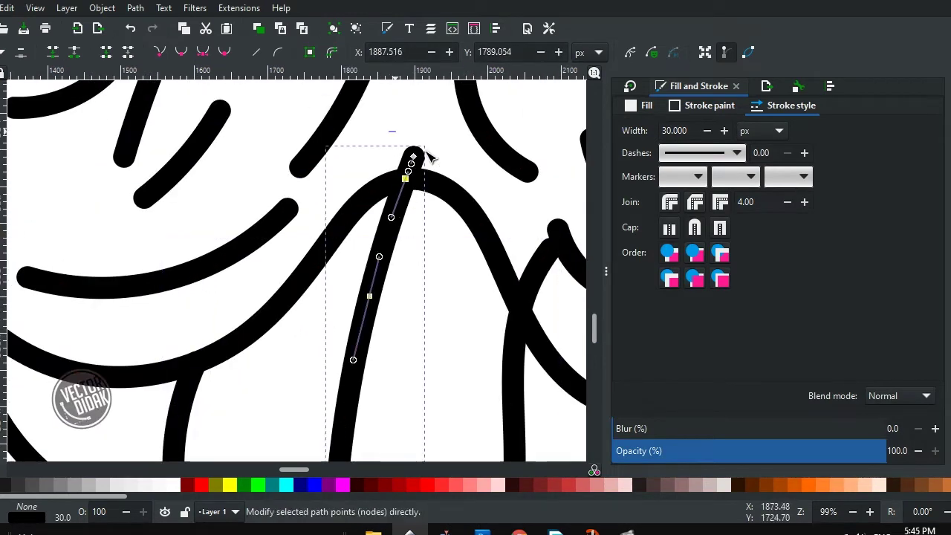
{"action": "scroll", "coordinate": [408, 186], "scroll_direction": "down", "scroll_amount": 2}
{"action": "scroll", "coordinate": [416, 223], "scroll_direction": "right", "scroll_amount": 3}
{"action": "left_click", "coordinate": [422, 253]}
{"action": "left_click_drag", "start_coordinate": [418, 247], "coordinate": [416, 249]}
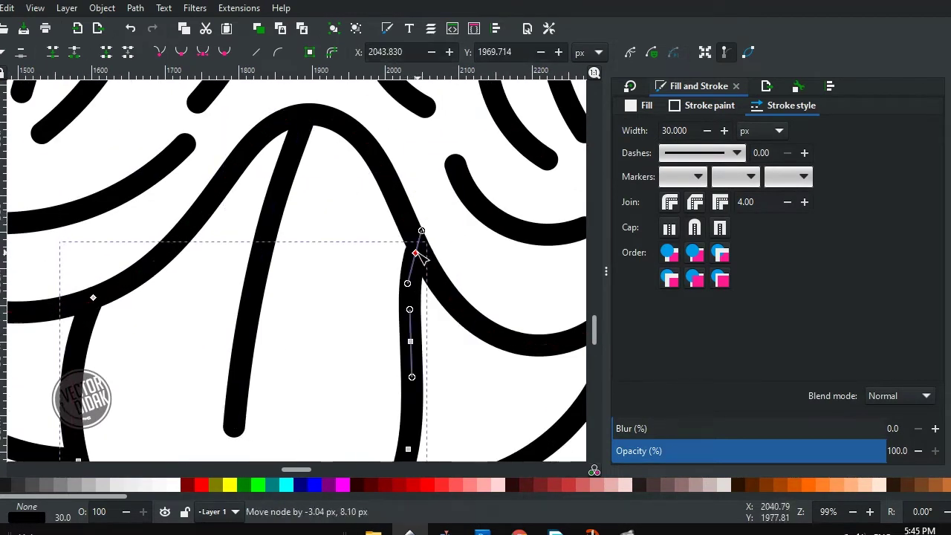
Inspect the nodes of both eye outlines and a nearby curved stroke
{"action": "scroll", "coordinate": [334, 266], "scroll_direction": "up", "scroll_amount": 9}
{"action": "scroll", "coordinate": [333, 266], "scroll_direction": "left", "scroll_amount": 2}
{"action": "scroll", "coordinate": [296, 222], "scroll_direction": "up", "scroll_amount": 3}
{"action": "scroll", "coordinate": [251, 219], "scroll_direction": "up", "scroll_amount": 2}
{"action": "left_click", "coordinate": [251, 219]}
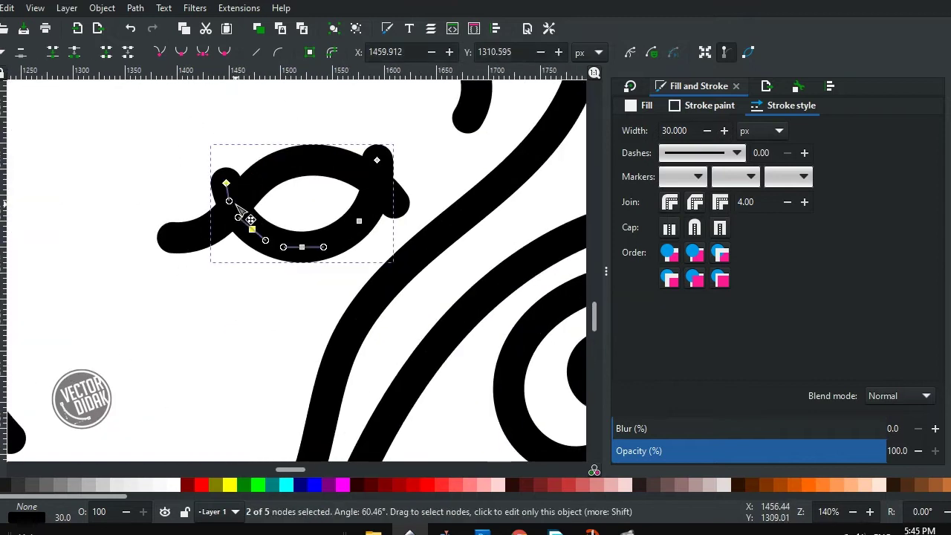
{"action": "scroll", "coordinate": [378, 180], "scroll_direction": "down", "scroll_amount": 3}
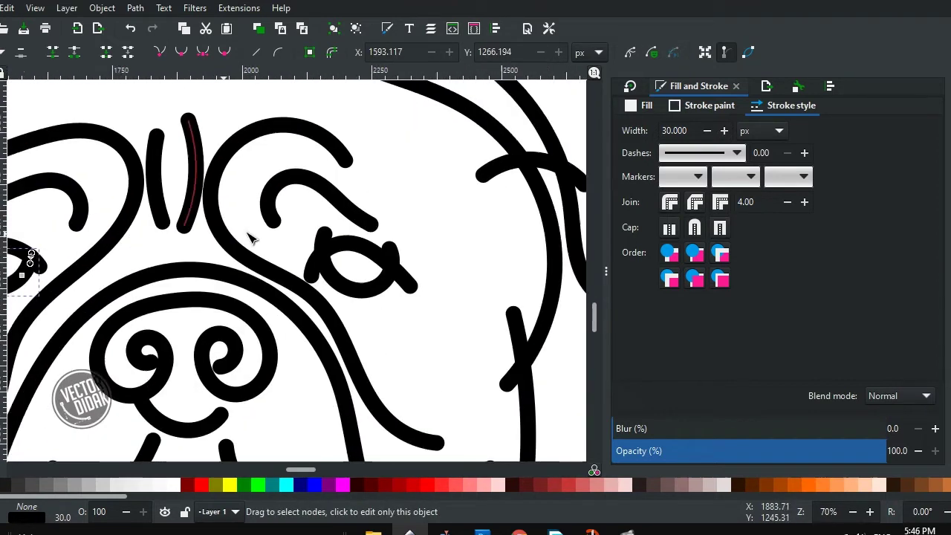
{"action": "scroll", "coordinate": [336, 213], "scroll_direction": "up", "scroll_amount": 3}
{"action": "left_click", "coordinate": [336, 213]}
{"action": "scroll", "coordinate": [460, 261], "scroll_direction": "down", "scroll_amount": 3}
{"action": "scroll", "coordinate": [441, 314], "scroll_direction": "up", "scroll_amount": 2}
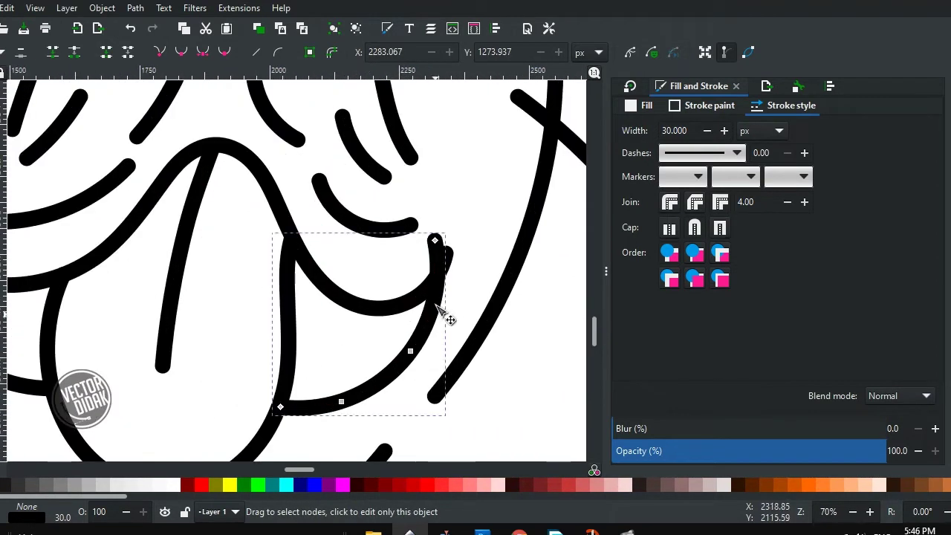
{"action": "left_click", "coordinate": [499, 244]}
{"action": "scroll", "coordinate": [170, 283], "scroll_direction": "up", "scroll_amount": 1}
{"action": "left_click", "coordinate": [169, 282]}
{"action": "scroll", "coordinate": [293, 315], "scroll_direction": "down", "scroll_amount": 2}
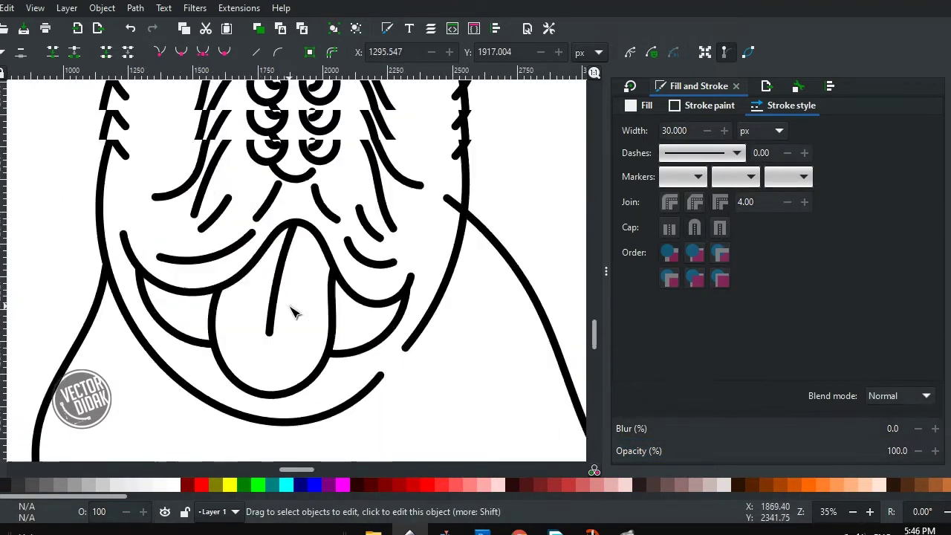
{"action": "scroll", "coordinate": [457, 274], "scroll_direction": "up", "scroll_amount": 1}
Reshape the small arc by pulling its two middle nodes up-right, then view the whole dog
{"action": "left_click", "coordinate": [457, 275]}
{"action": "scroll", "coordinate": [411, 287], "scroll_direction": "up", "scroll_amount": 2}
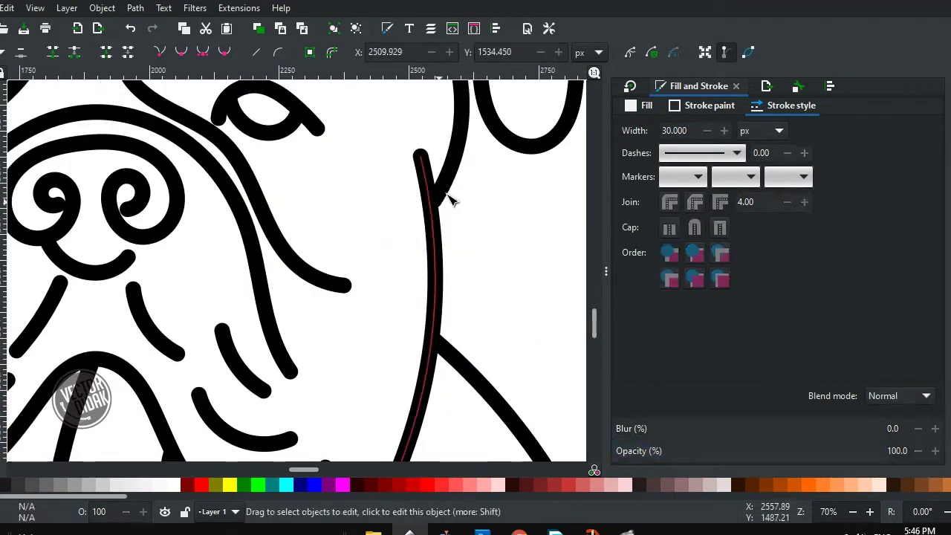
{"action": "scroll", "coordinate": [392, 244], "scroll_direction": "down", "scroll_amount": 2}
{"action": "scroll", "coordinate": [392, 244], "scroll_direction": "up", "scroll_amount": 2}
{"action": "left_click", "coordinate": [420, 220]}
{"action": "scroll", "coordinate": [446, 216], "scroll_direction": "up", "scroll_amount": 1}
{"action": "left_click", "coordinate": [411, 210]}
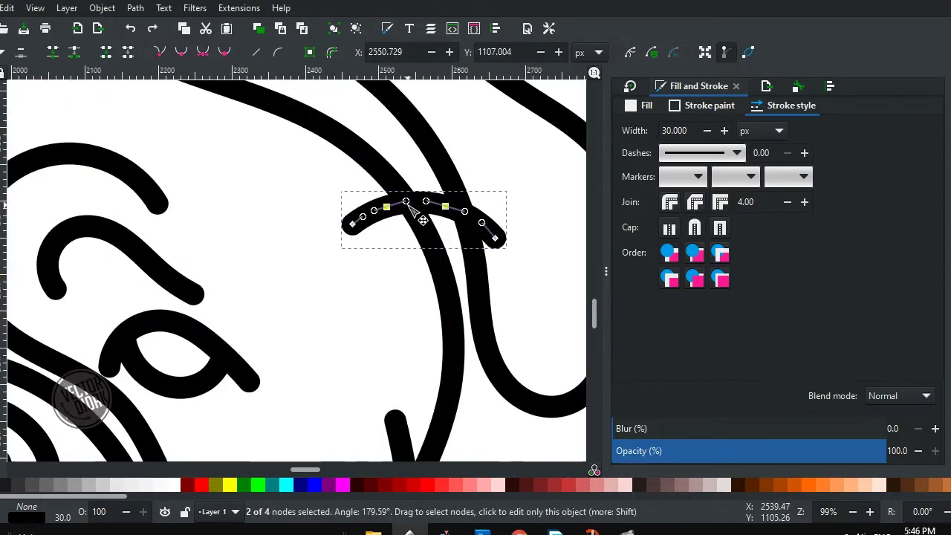
{"action": "left_click_drag", "start_coordinate": [352, 223], "coordinate": [404, 195]}
{"action": "scroll", "coordinate": [449, 210], "scroll_direction": "up", "scroll_amount": 2}
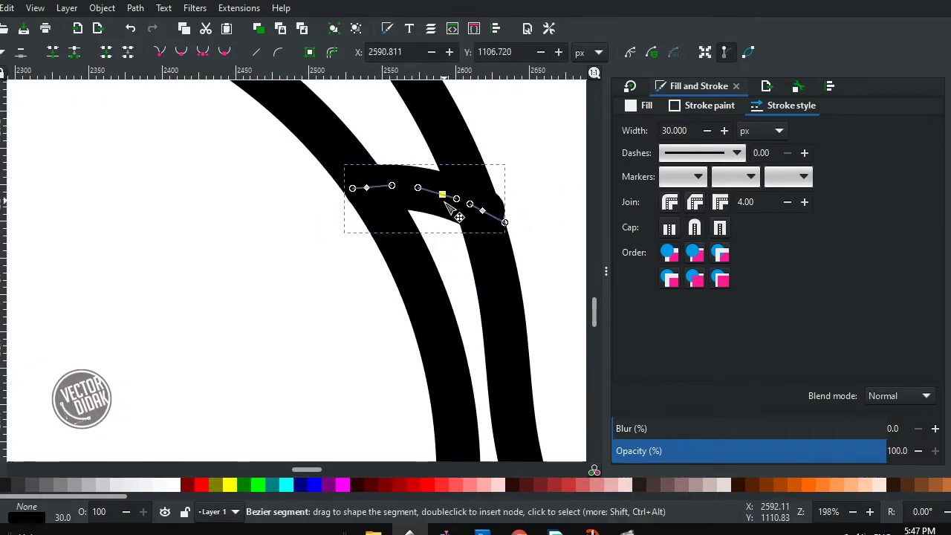
{"action": "scroll", "coordinate": [226, 297], "scroll_direction": "down", "scroll_amount": 1}
{"action": "scroll", "coordinate": [148, 282], "scroll_direction": "down", "scroll_amount": 1}
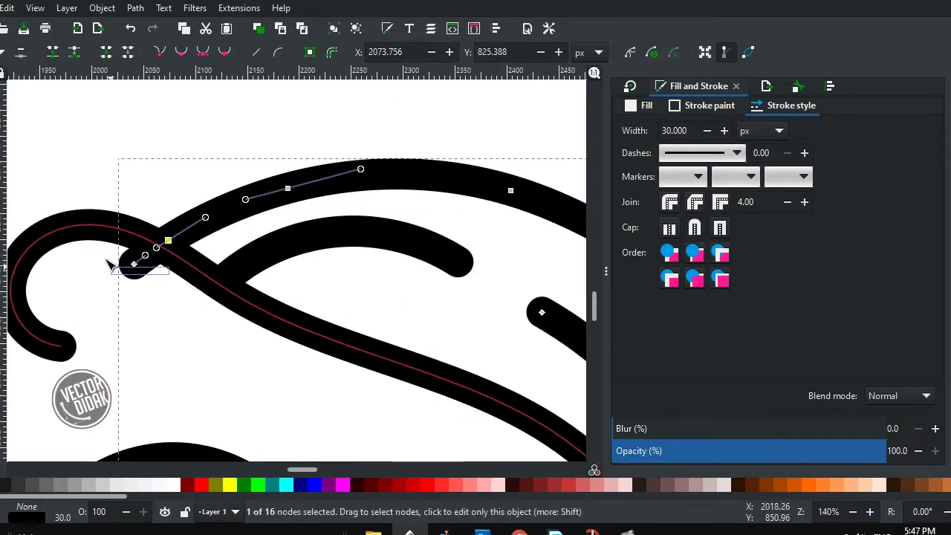
{"action": "key", "text": "Escape"}
{"action": "scroll", "coordinate": [216, 216], "scroll_direction": "down", "scroll_amount": 3}
{"action": "scroll", "coordinate": [216, 208], "scroll_direction": "up", "scroll_amount": 1}
{"action": "scroll", "coordinate": [220, 222], "scroll_direction": "down", "scroll_amount": 1}
Select every dog path and apply Stroke to Path followed by Union
{"action": "scroll", "coordinate": [223, 223], "scroll_direction": "down", "scroll_amount": 2}
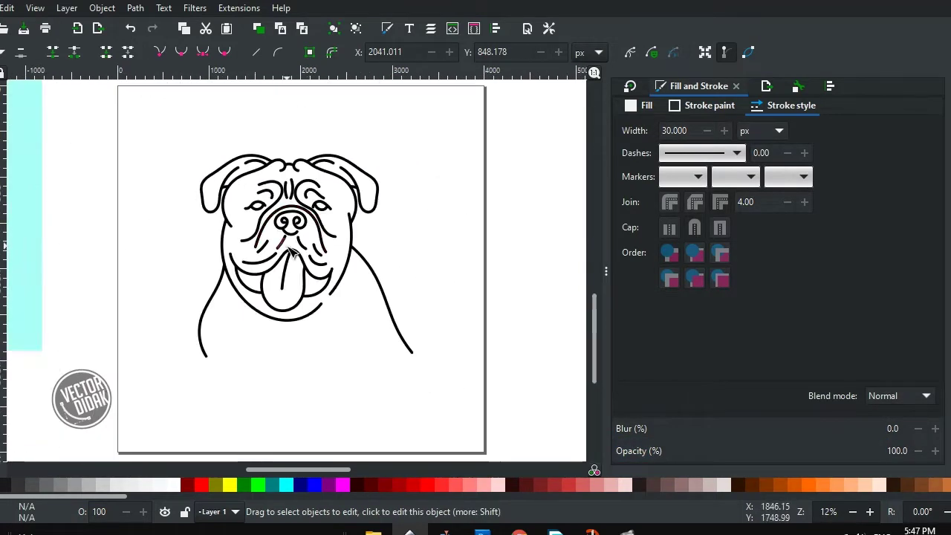
{"action": "scroll", "coordinate": [178, 155], "scroll_direction": "down", "scroll_amount": 1}
{"action": "key", "text": "s"}
{"action": "key", "text": "ctrl+a"}
{"action": "key", "text": "3"}
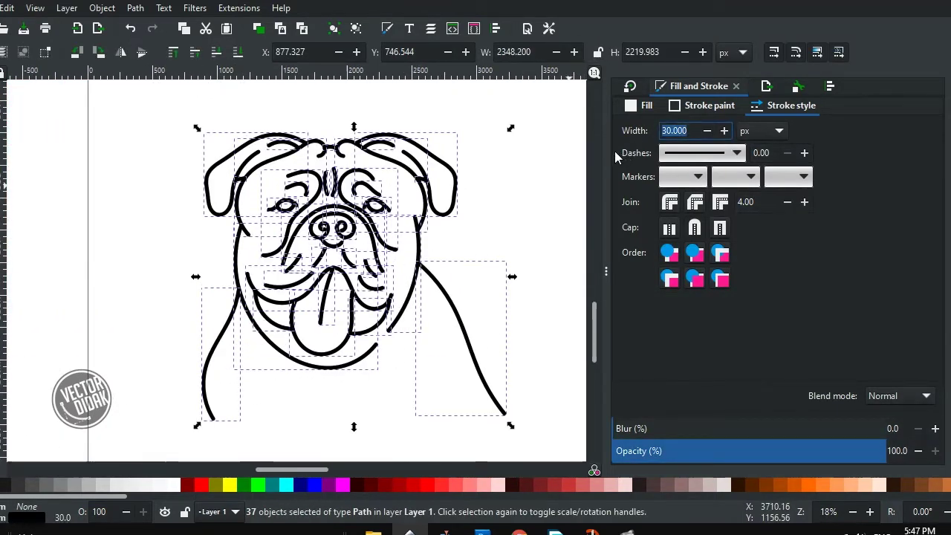
{"action": "left_click", "coordinate": [136, 7]}
{"action": "left_click", "coordinate": [149, 42]}
{"action": "left_click", "coordinate": [136, 8]}
{"action": "left_click", "coordinate": [148, 80]}
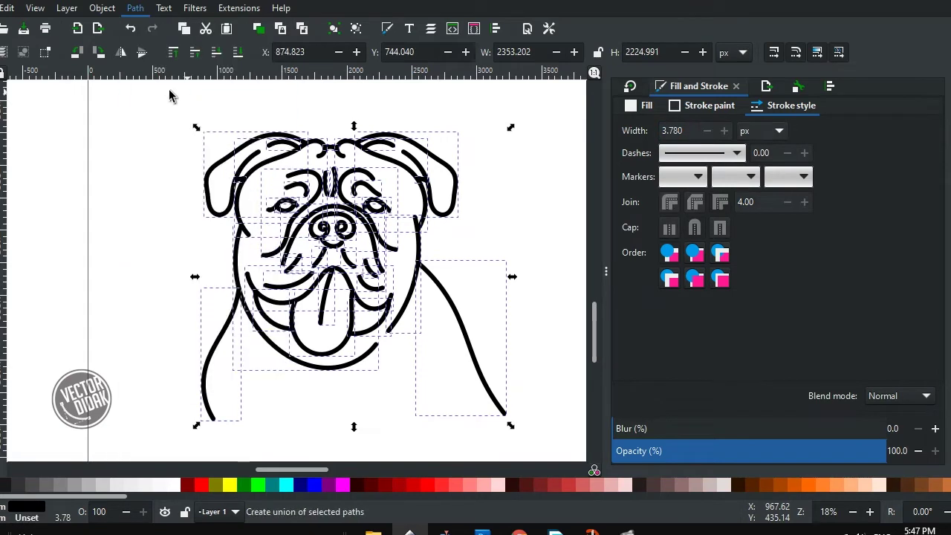
Deselect and inspect the single merged dog path with the Node tool
{"action": "scroll", "coordinate": [310, 241], "scroll_direction": "down", "scroll_amount": 3}
{"action": "key", "text": "ctrl+shift+a"}
{"action": "key", "text": "Escape"}
{"action": "key", "text": "5"}
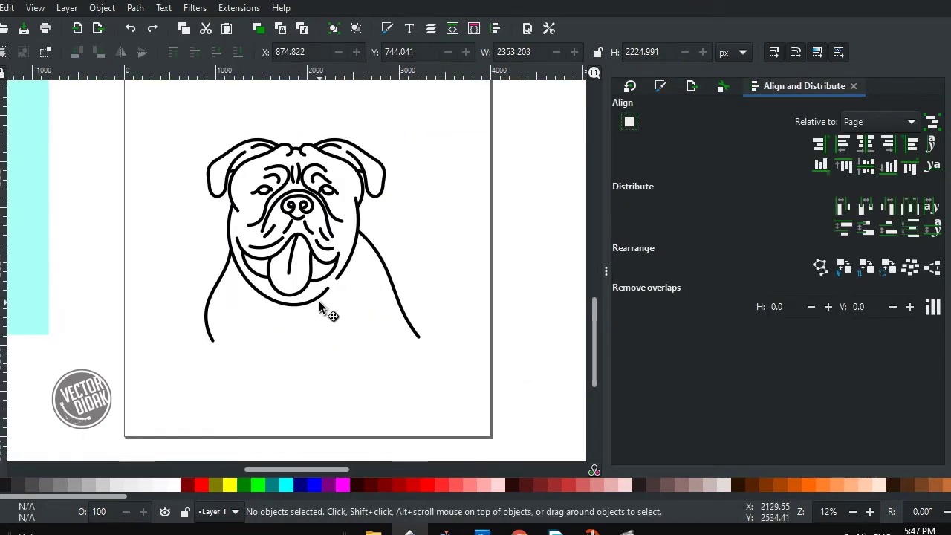
{"action": "key", "text": "n"}
{"action": "scroll", "coordinate": [215, 237], "scroll_direction": "up", "scroll_amount": 5}
{"action": "scroll", "coordinate": [375, 312], "scroll_direction": "down", "scroll_amount": 6}
{"action": "left_click", "coordinate": [355, 260]}
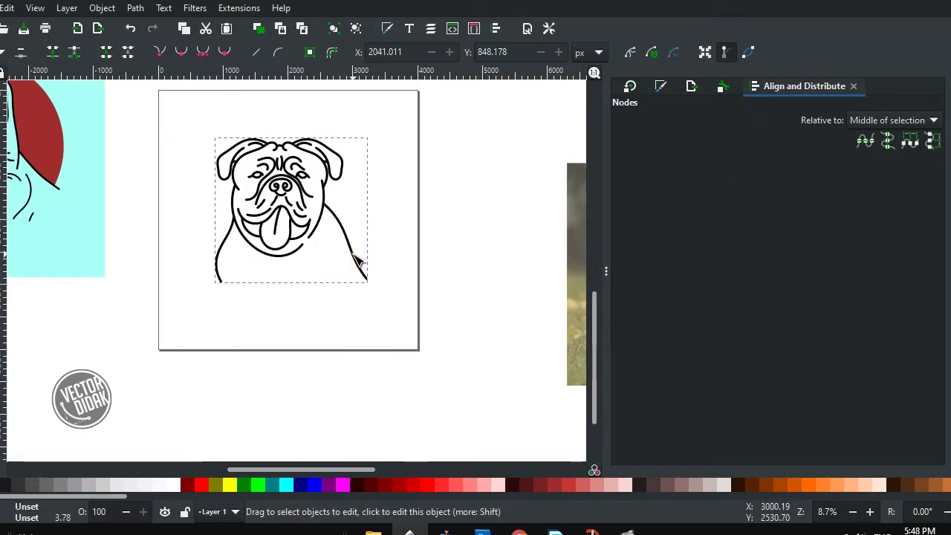
{"action": "key", "text": "Escape"}
Draw a circle and fill it with the reference artwork's dark red using the Dropper
{"action": "key", "text": "s"}
{"action": "scroll", "coordinate": [308, 259], "scroll_direction": "down", "scroll_amount": 1}
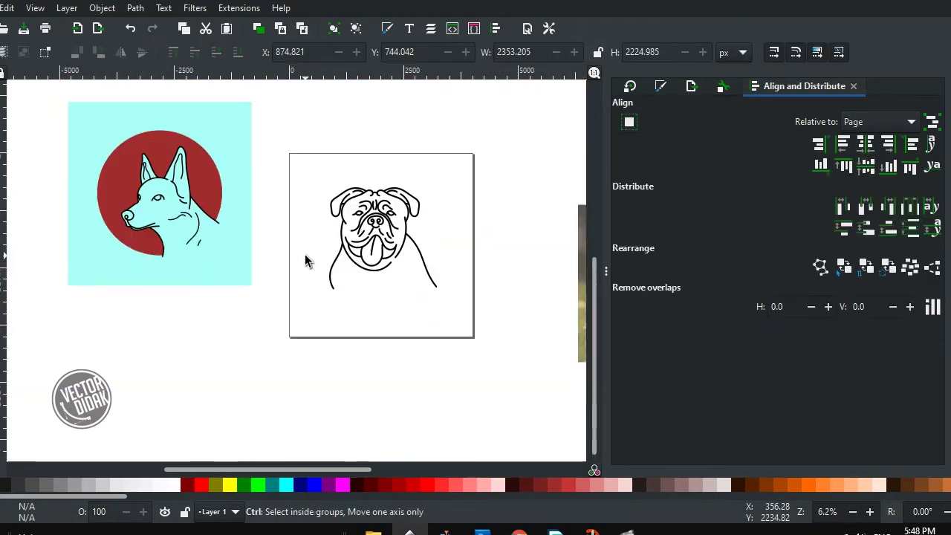
{"action": "key", "text": "e"}
{"action": "left_click_drag", "start_coordinate": [201, 159], "coordinate": [312, 260]}
{"action": "key", "text": "ctrl+shift+f"}
{"action": "key", "text": "d"}
{"action": "left_click", "coordinate": [119, 163]}
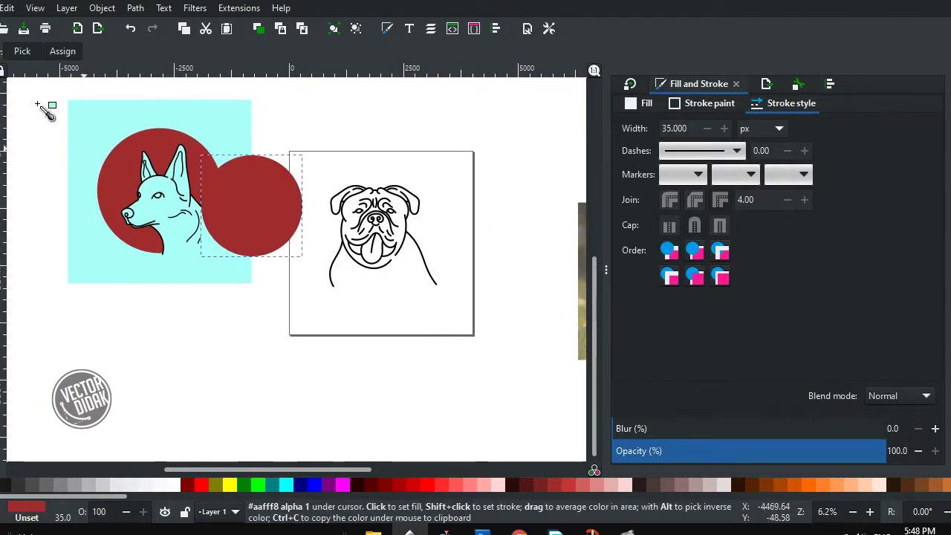
Lower the red circle to the bottom, then enlarge and position it behind the bulldog's head
{"action": "key", "text": "ctrl+shift+a"}
{"action": "key", "text": "ctrl+alt+KP_5"}
{"action": "key", "text": "s"}
{"action": "key", "text": "End"}
{"action": "left_click_drag", "start_coordinate": [436, 190], "coordinate": [444, 187]}
{"action": "scroll", "coordinate": [416, 223], "scroll_direction": "up", "scroll_amount": 1}
{"action": "left_click_drag", "start_coordinate": [433, 246], "coordinate": [422, 221]}
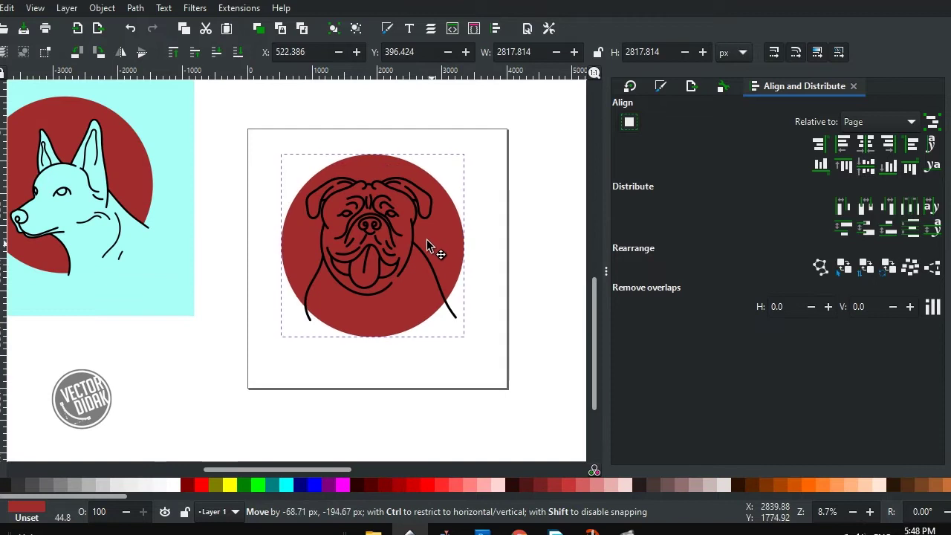
{"action": "left_click_drag", "start_coordinate": [461, 123], "coordinate": [480, 112]}
{"action": "left_click_drag", "start_coordinate": [444, 221], "coordinate": [444, 210]}
Move the bulldog and red circle together lower on the page
{"action": "left_click", "coordinate": [313, 201]}
{"action": "left_click", "coordinate": [350, 143], "text": "shift"}
{"action": "left_click_drag", "start_coordinate": [350, 144], "coordinate": [365, 189]}
{"action": "right_click", "coordinate": [394, 189]}
{"action": "key", "text": "Escape"}
{"action": "key", "text": "Escape"}
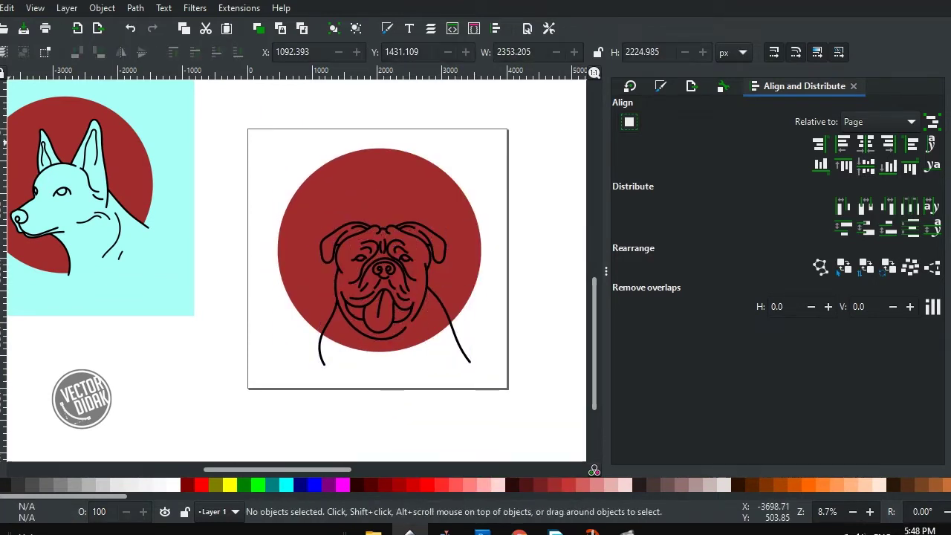
Select one of the dog's neck lines with the Node tool
{"action": "scroll", "coordinate": [371, 223], "scroll_direction": "up", "scroll_amount": 2}
{"action": "key", "text": "n"}
{"action": "left_click", "coordinate": [331, 260]}
{"action": "scroll", "coordinate": [408, 296], "scroll_direction": "right", "scroll_amount": 3}
Reshape the neck curve, then Stroke to Path and Union all dog lines into one path
{"action": "left_click_drag", "start_coordinate": [407, 288], "coordinate": [382, 297]}
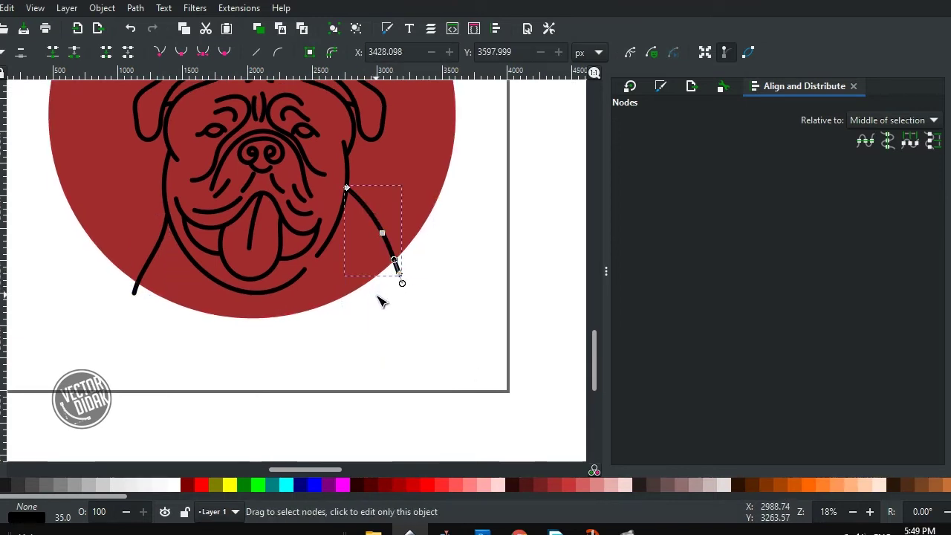
{"action": "key", "text": "s"}
{"action": "key", "text": "5"}
{"action": "key", "text": "ctrl+a"}
{"action": "left_click", "coordinate": [135, 8]}
{"action": "left_click", "coordinate": [153, 58]}
{"action": "left_click", "coordinate": [135, 8]}
{"action": "left_click", "coordinate": [149, 25]}
{"action": "scroll", "coordinate": [297, 165], "scroll_direction": "down", "scroll_amount": 1}
Start tracing the dog's outer outline with the Pen tool, from the neck up the head
{"action": "key", "text": "Escape"}
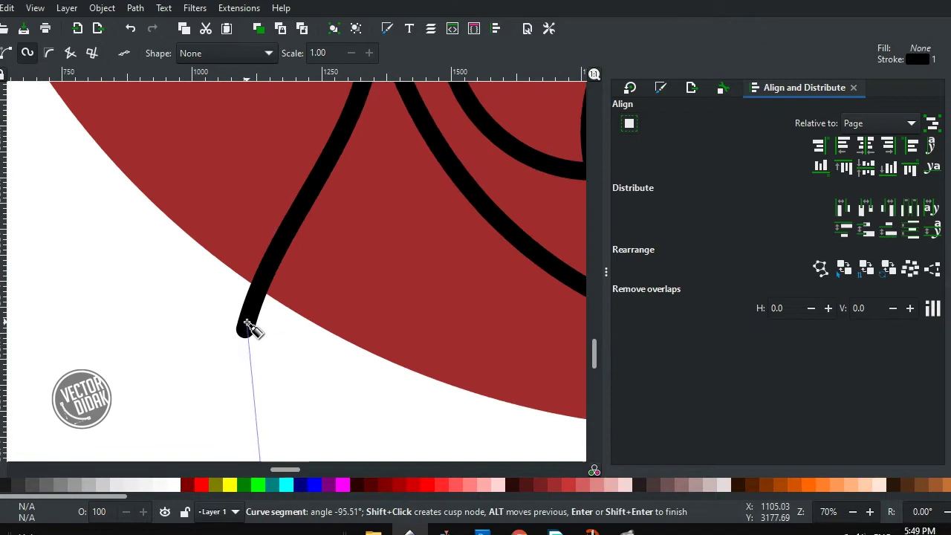
{"action": "left_click", "coordinate": [308, 84]}
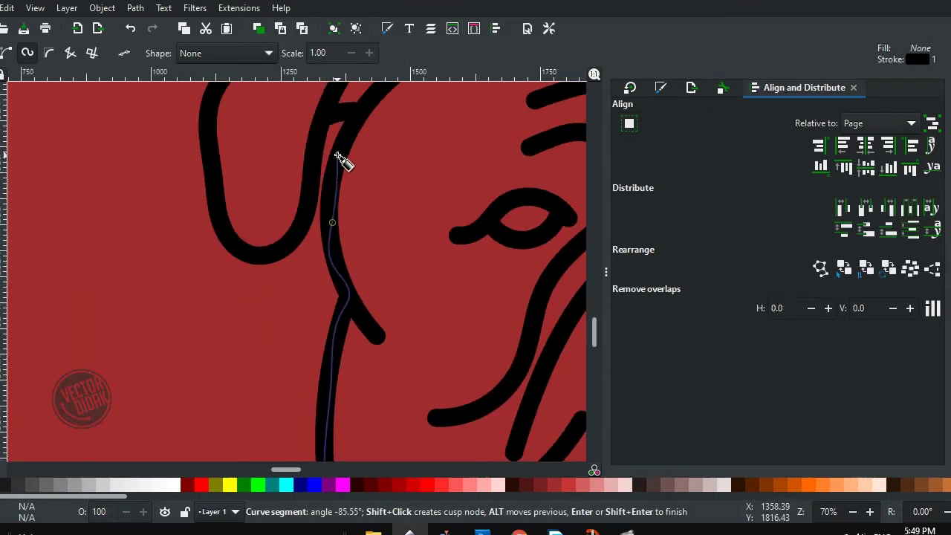
{"action": "scroll", "coordinate": [223, 245], "scroll_direction": "up", "scroll_amount": 3}
{"action": "left_click", "coordinate": [207, 248]}
{"action": "scroll", "coordinate": [245, 209], "scroll_direction": "up", "scroll_amount": 2}
{"action": "left_click", "coordinate": [267, 193]}
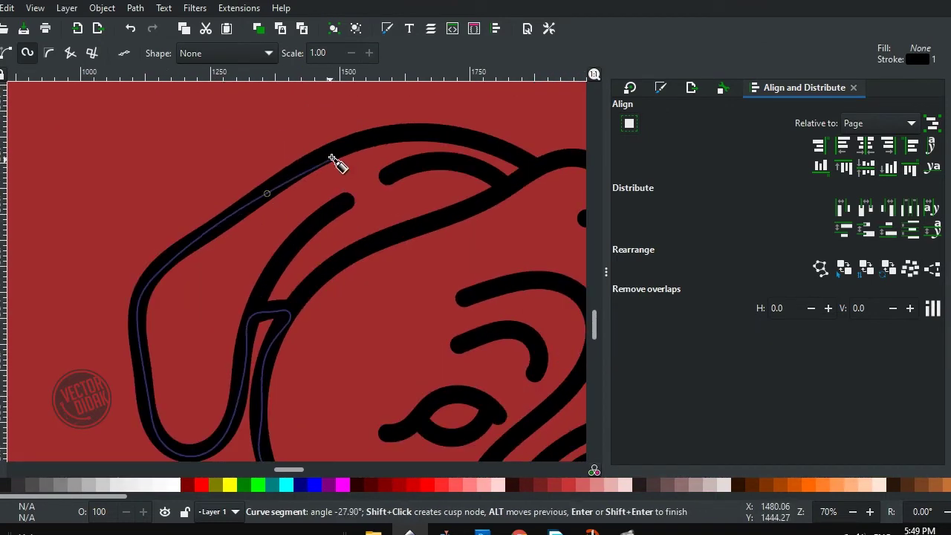
{"action": "scroll", "coordinate": [514, 165], "scroll_direction": "up", "scroll_amount": 2}
{"action": "scroll", "coordinate": [185, 245], "scroll_direction": "down", "scroll_amount": 1}
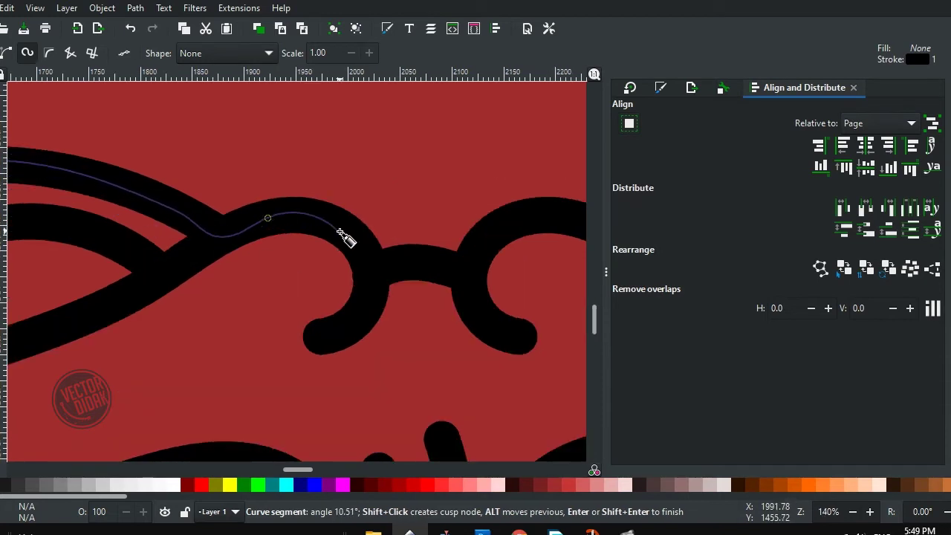
Continue the outline down the ear and finish it at the jowl end
{"action": "scroll", "coordinate": [499, 255], "scroll_direction": "right", "scroll_amount": 5}
{"action": "scroll", "coordinate": [515, 160], "scroll_direction": "down", "scroll_amount": 2}
{"action": "scroll", "coordinate": [334, 201], "scroll_direction": "right", "scroll_amount": 3}
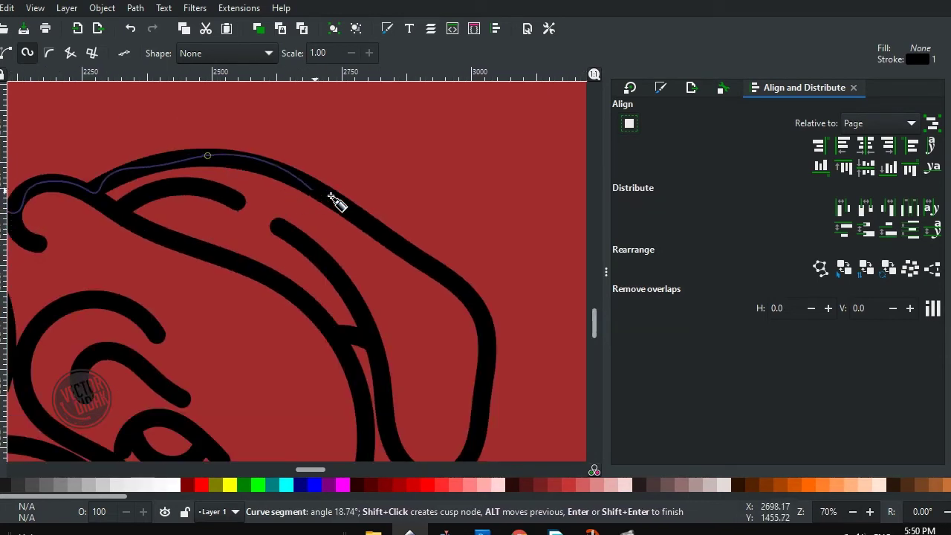
{"action": "left_click", "coordinate": [483, 407]}
{"action": "scroll", "coordinate": [468, 357], "scroll_direction": "down", "scroll_amount": 2}
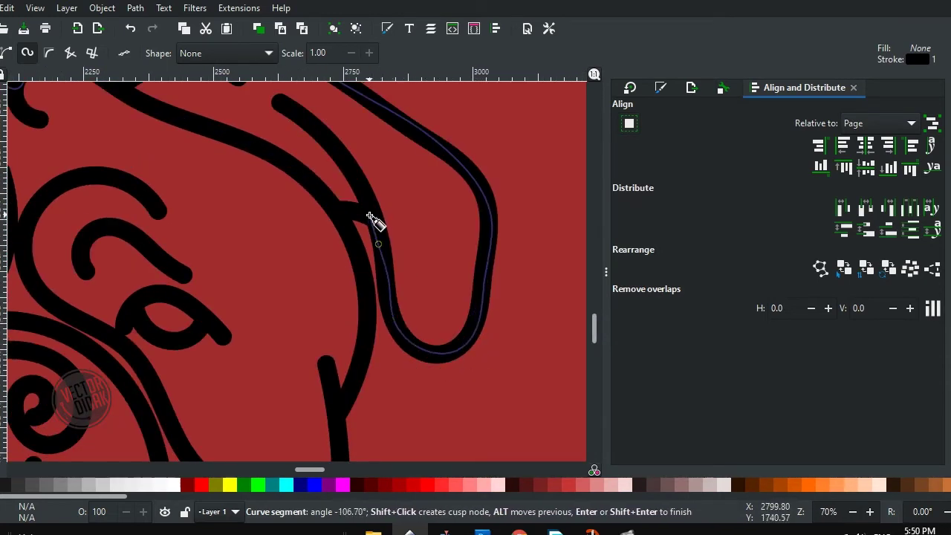
{"action": "scroll", "coordinate": [382, 340], "scroll_direction": "down", "scroll_amount": 3}
{"action": "scroll", "coordinate": [451, 346], "scroll_direction": "down", "scroll_amount": 3}
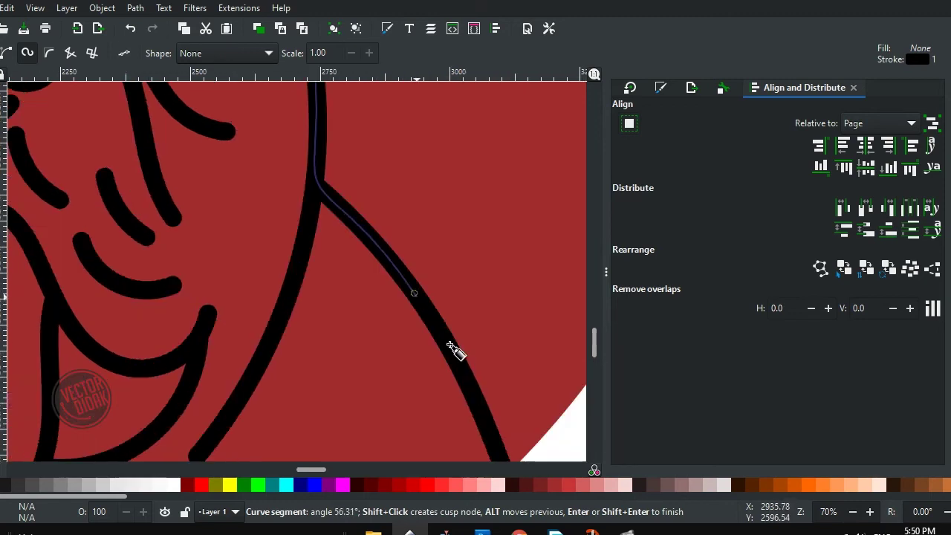
{"action": "scroll", "coordinate": [476, 359], "scroll_direction": "down", "scroll_amount": 3}
{"action": "left_click", "coordinate": [470, 376]}
{"action": "scroll", "coordinate": [484, 287], "scroll_direction": "down", "scroll_amount": 5}
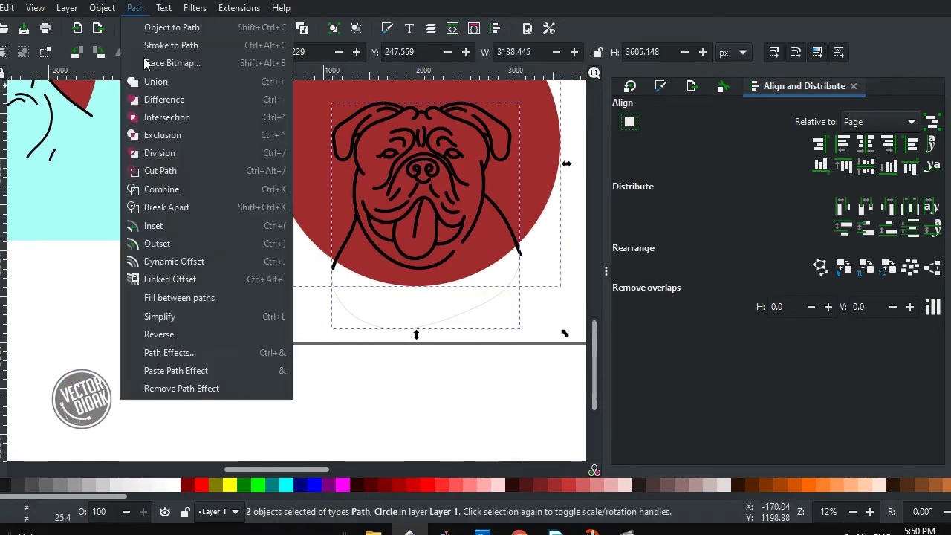
Group the selected shapes with Ctrl+G and deselect to check the result
{"action": "key", "text": "ctrl+g"}
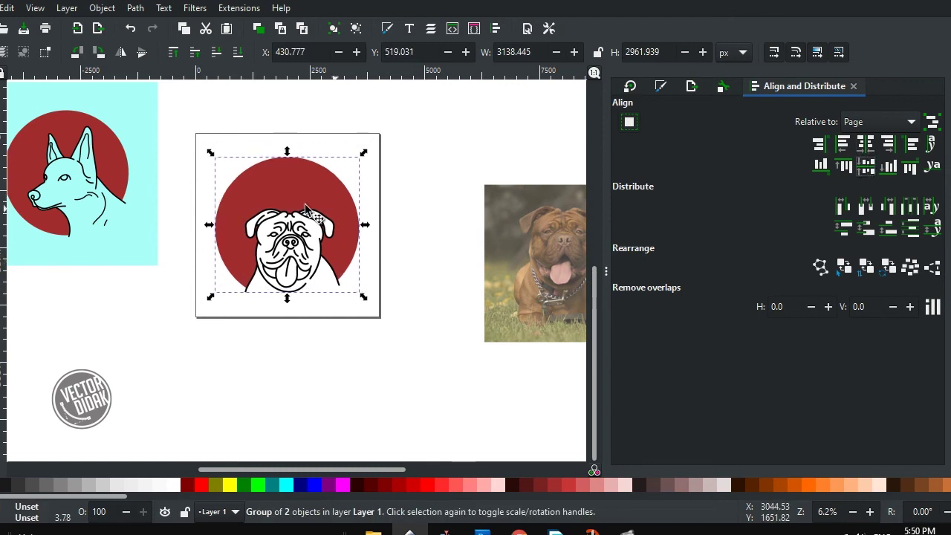
{"action": "scroll", "coordinate": [289, 200], "scroll_direction": "up", "scroll_amount": 1}
{"action": "left_click", "coordinate": [475, 194]}
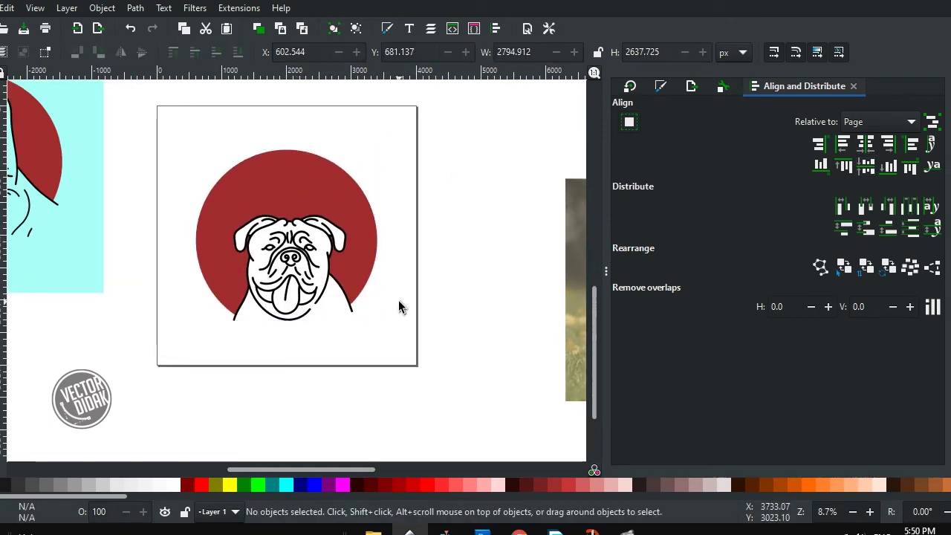
{"action": "scroll", "coordinate": [399, 308], "scroll_direction": "up", "scroll_amount": 1}
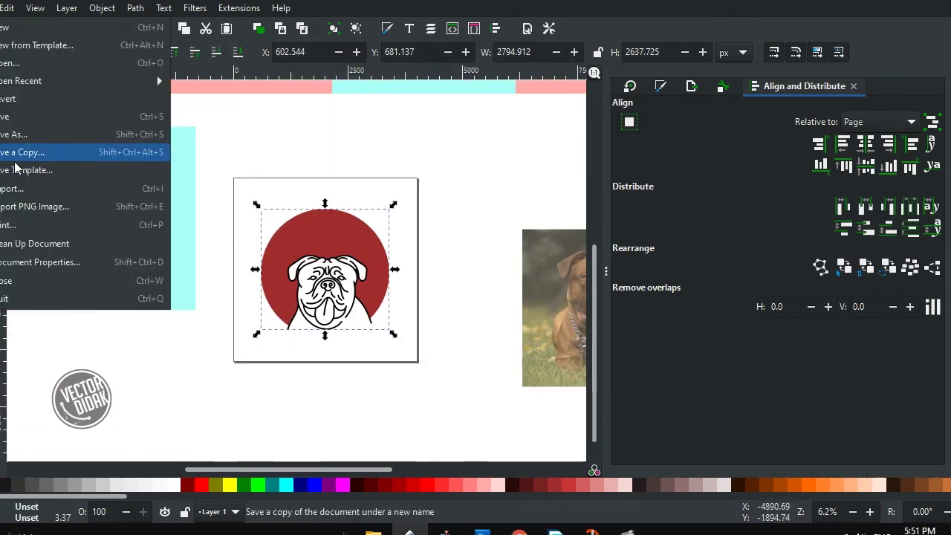